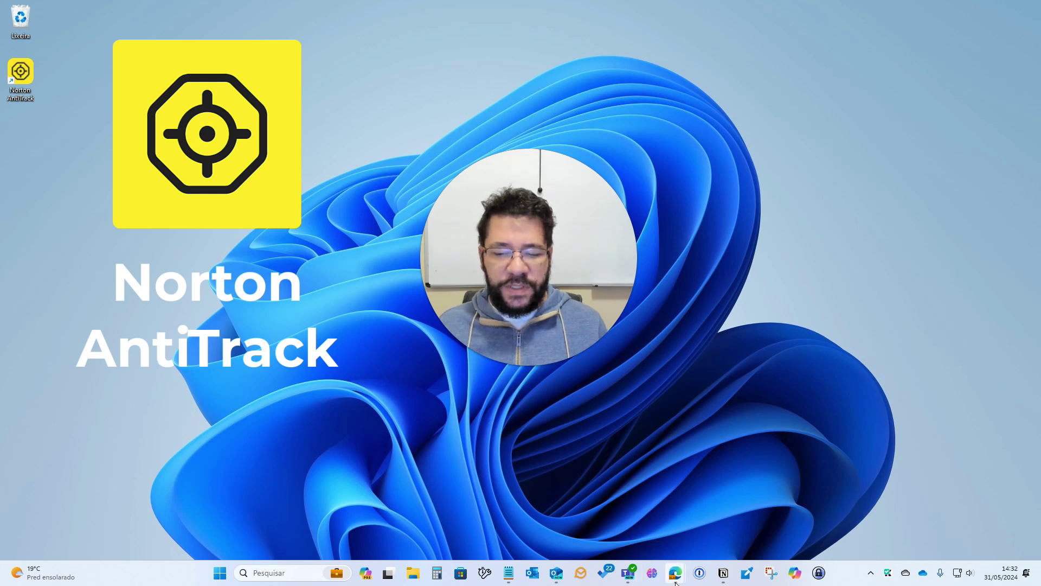
Step: Switch to the Norton AntiTrack product page in Microsoft Edge and review its pricing and online tracking sections
mouse_move(675, 581)
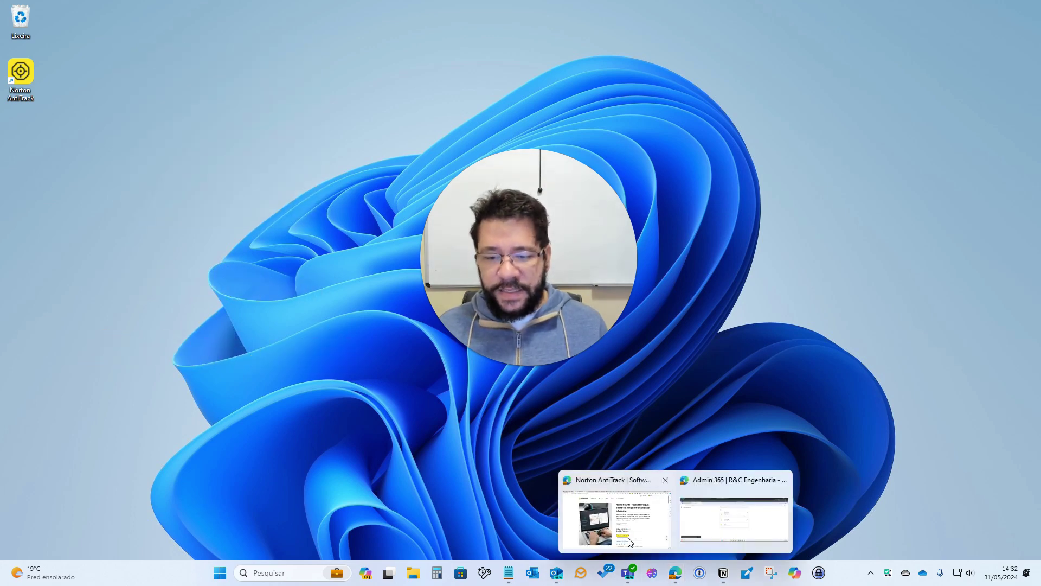
left_click(628, 540)
left_click_drag(529, 194, 177, 151)
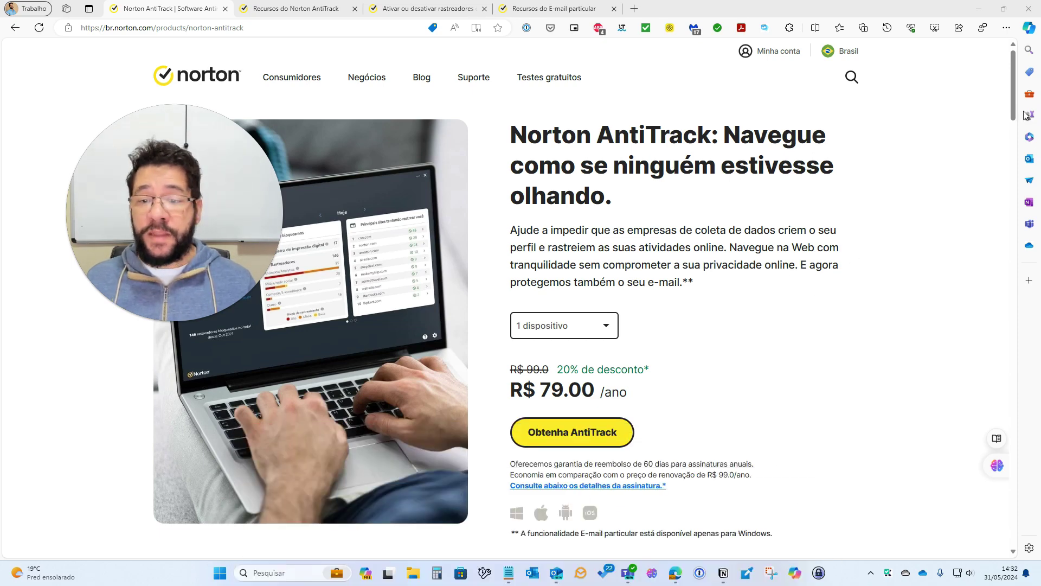
left_click_drag(1015, 79, 1016, 103)
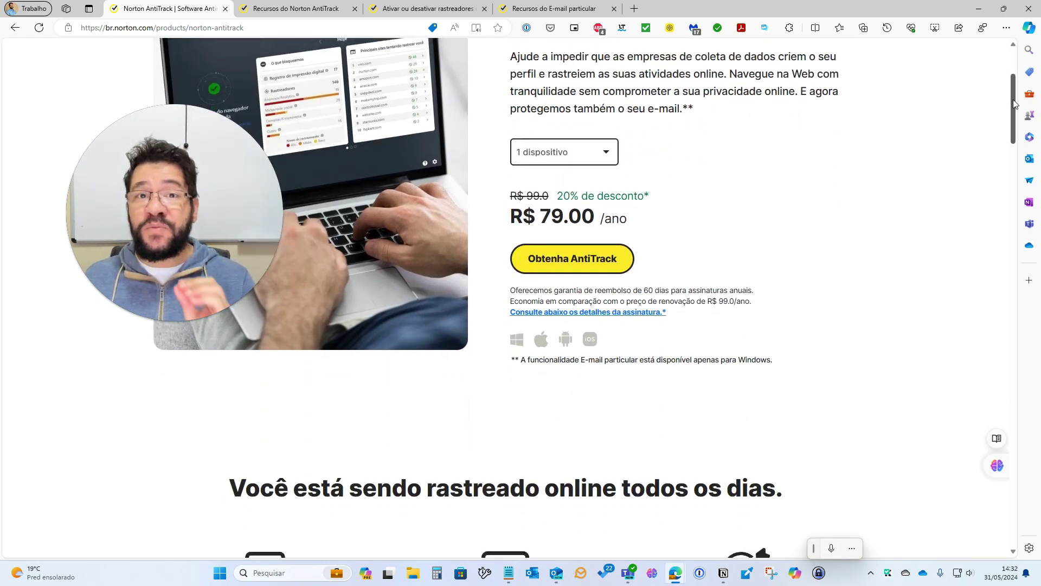
left_click_drag(1016, 103, 1010, 129)
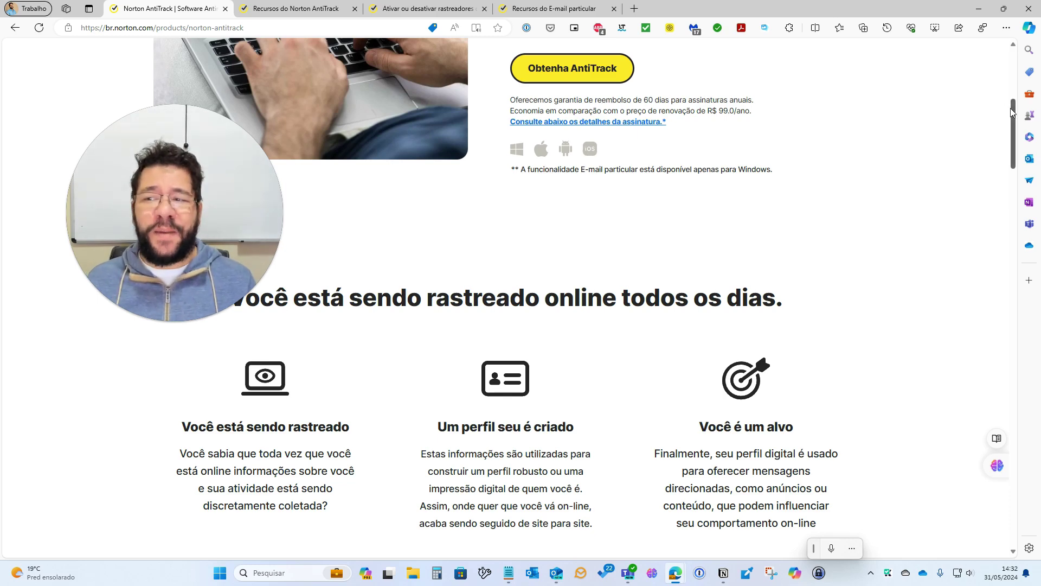
left_click_drag(1010, 113, 1010, 104)
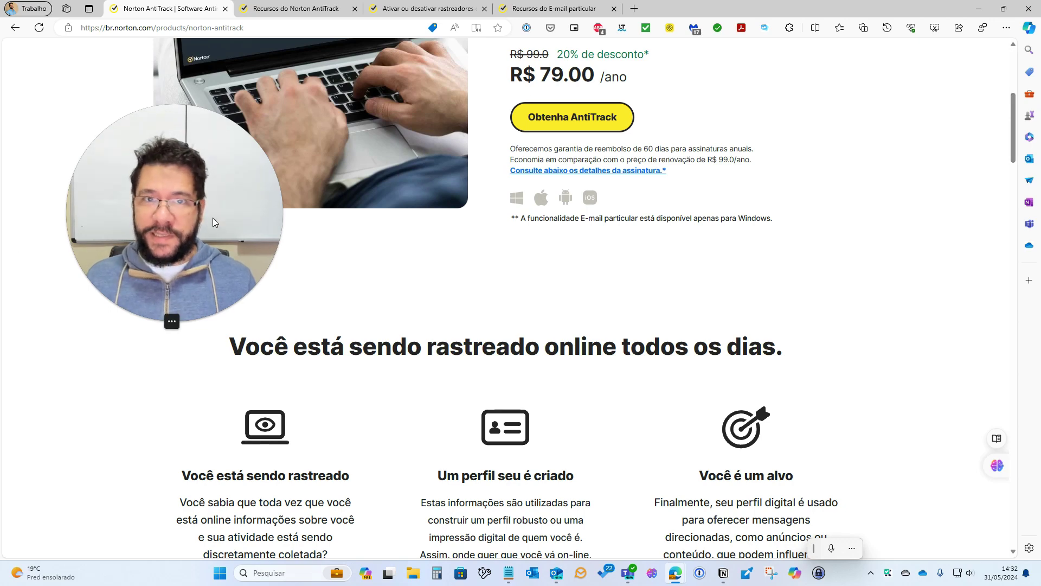
left_click_drag(221, 247, 183, 185)
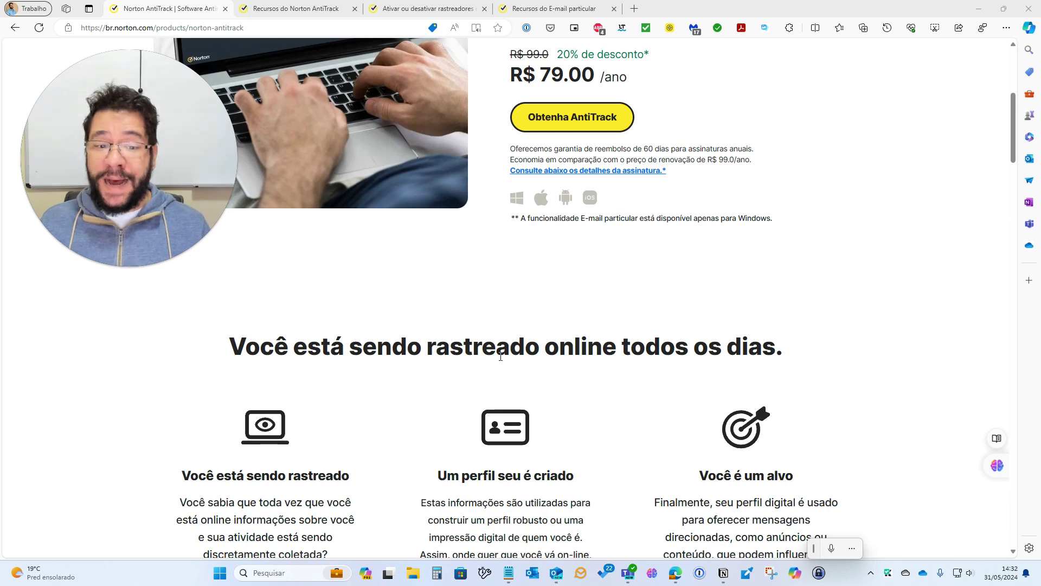
scroll(494, 352, "down", 2)
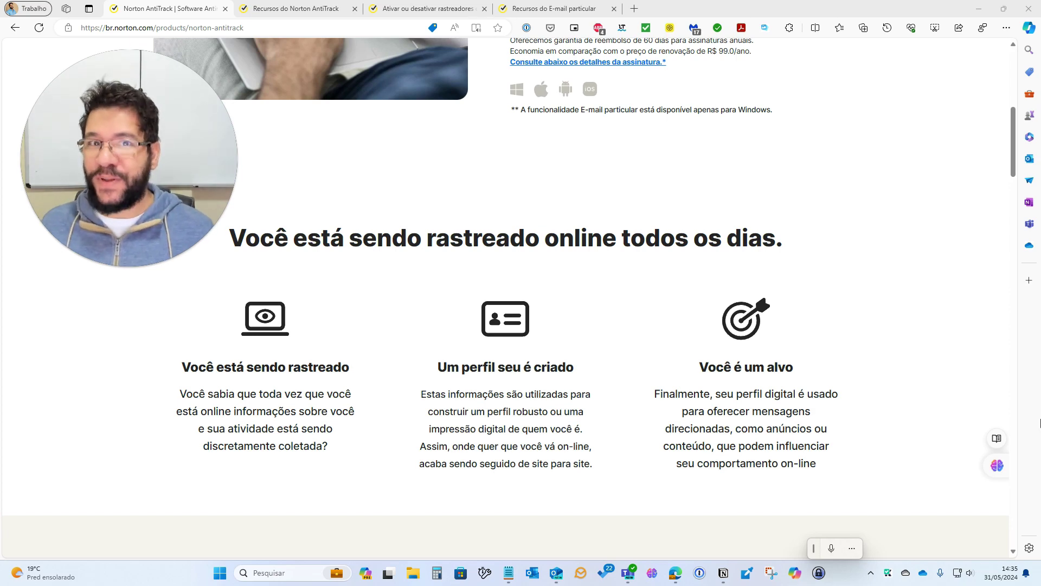
Step: Complete the reCAPTCHA and start the free digital fingerprint check on the Norton AntiTrack page
left_click_drag(1013, 131, 1004, 189)
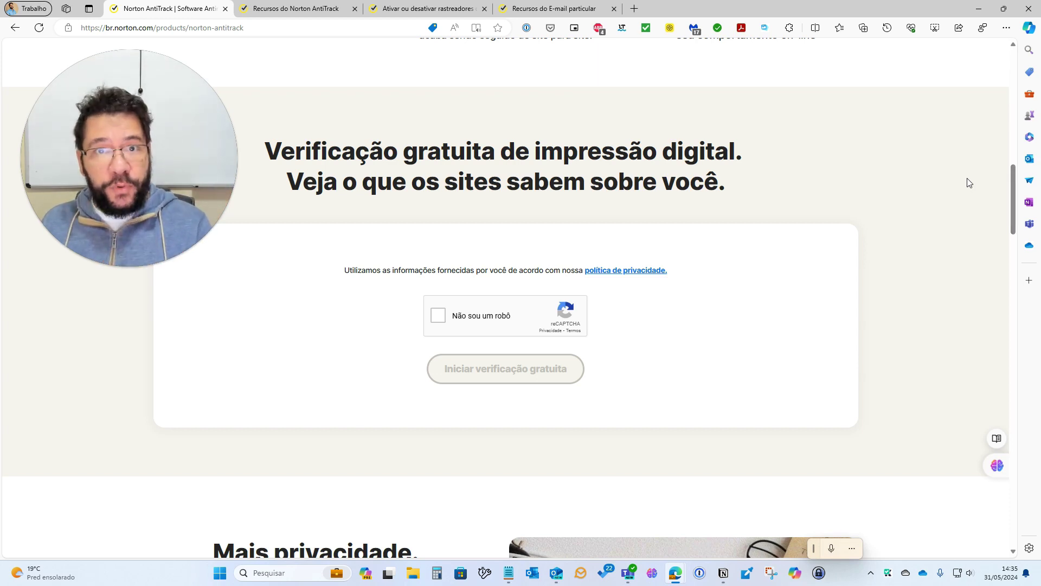
left_click(439, 316)
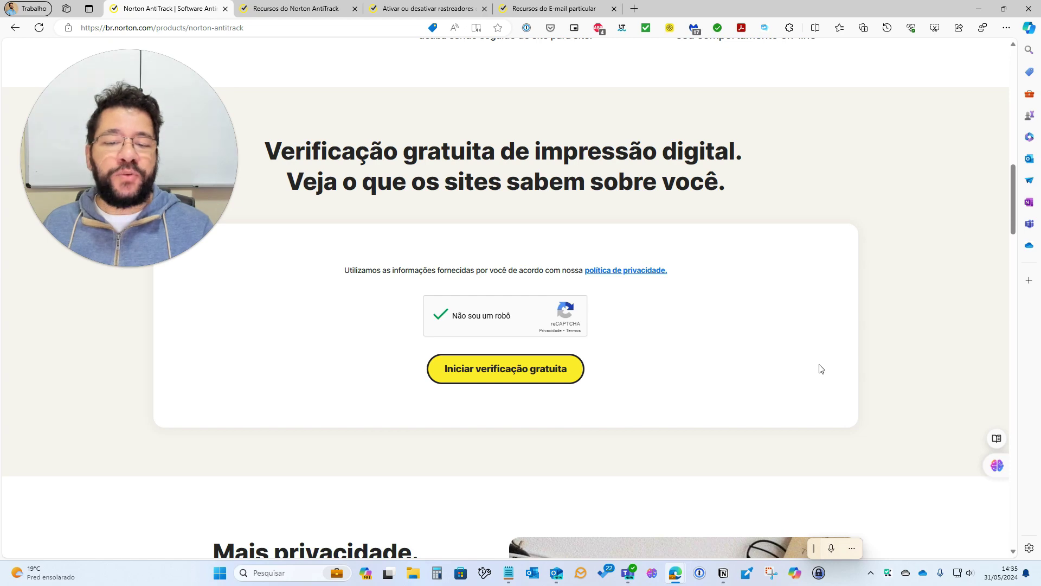
left_click(528, 373)
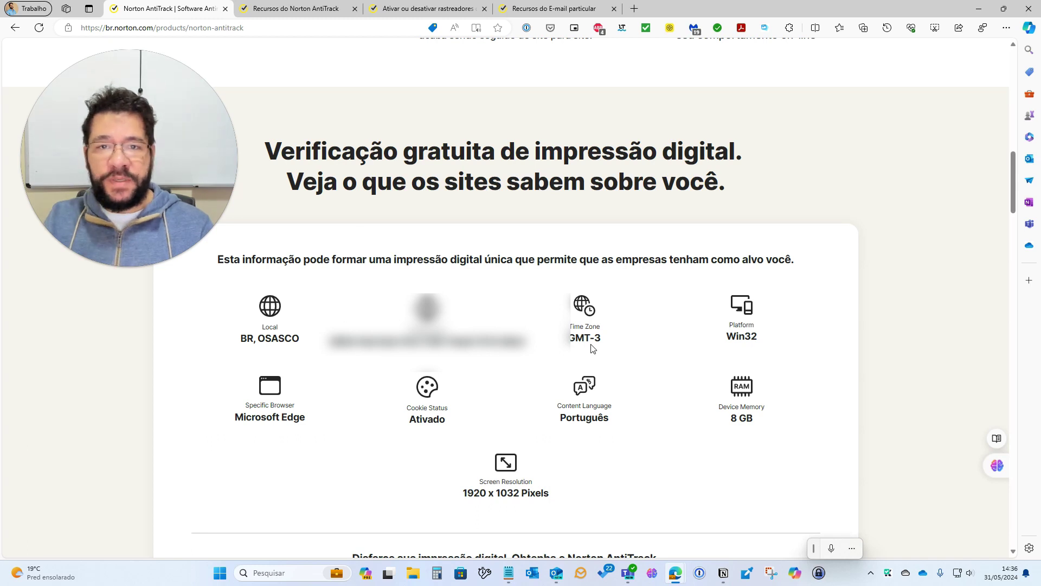
left_click(1006, 28)
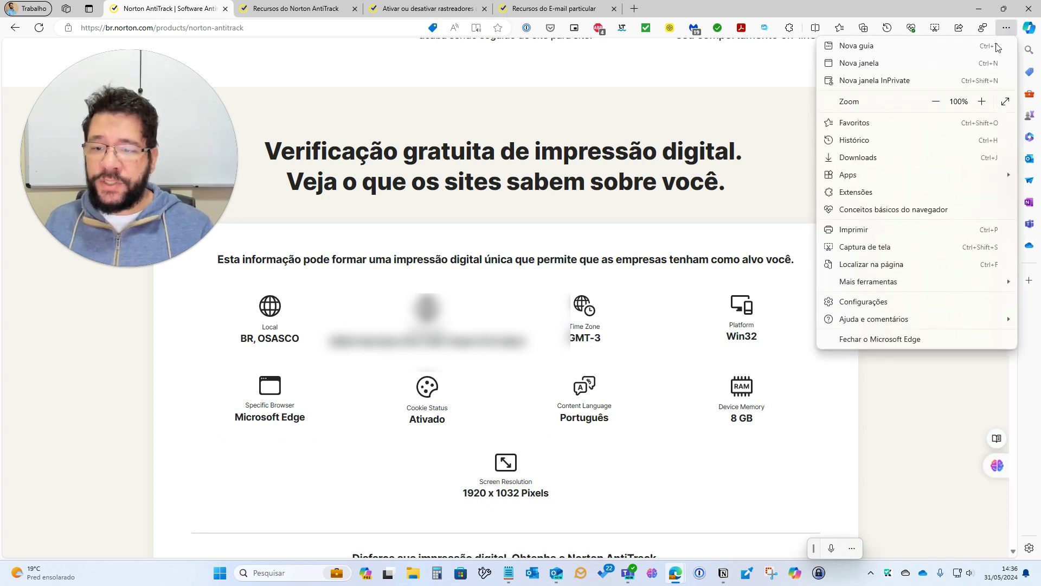
mouse_move(867, 320)
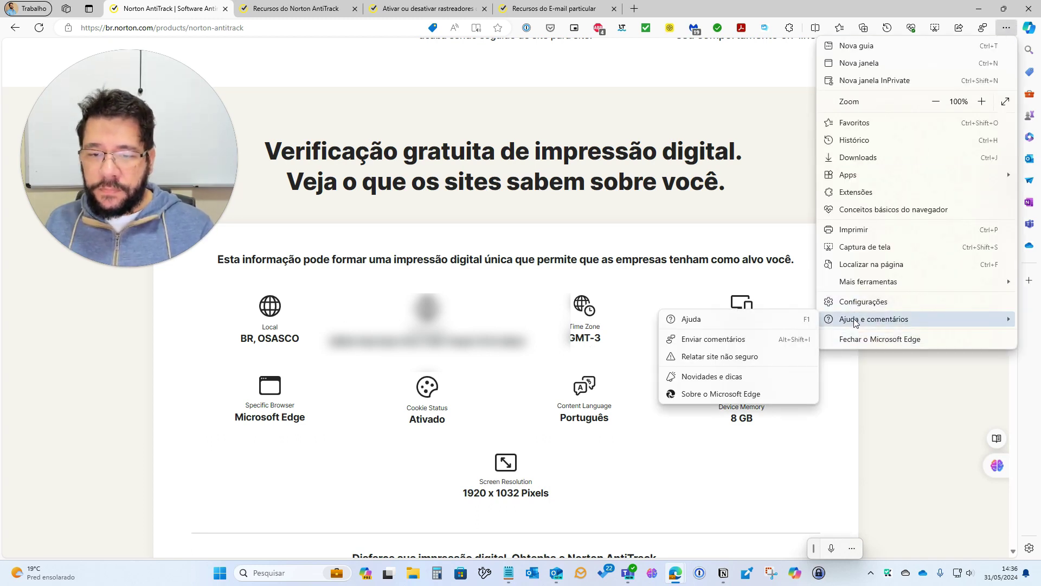
left_click(860, 423)
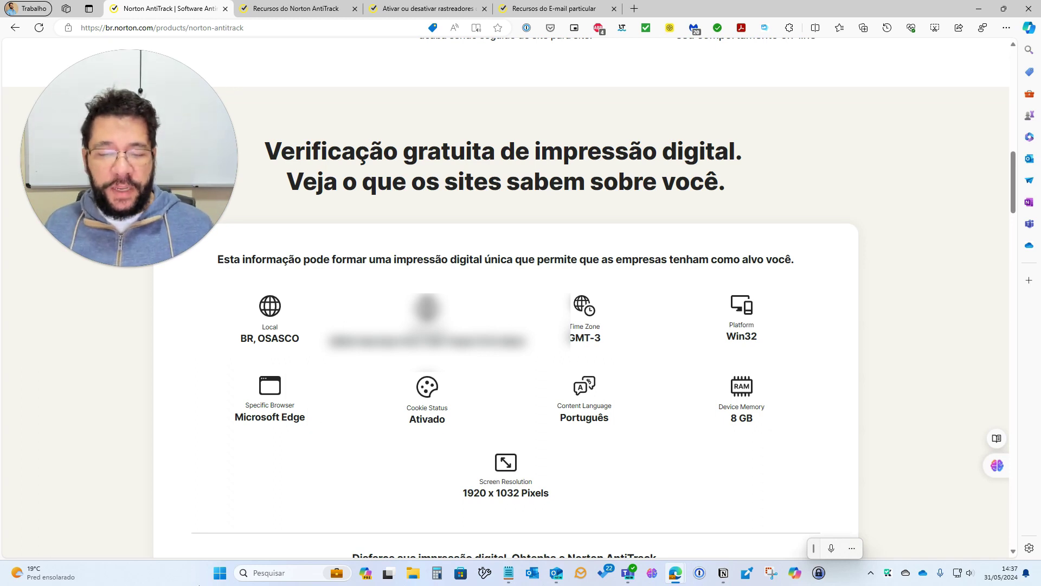
Step: Check the computer's CPU, memory, GPU and disk performance details in Windows Task Manager, and close it
right_click(841, 568)
left_click(864, 530)
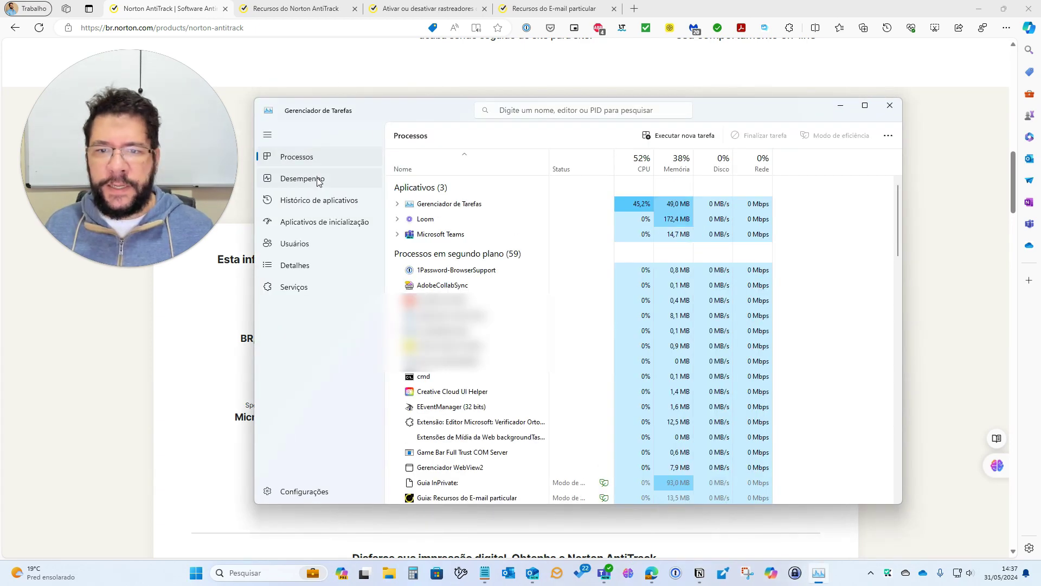
left_click(281, 180)
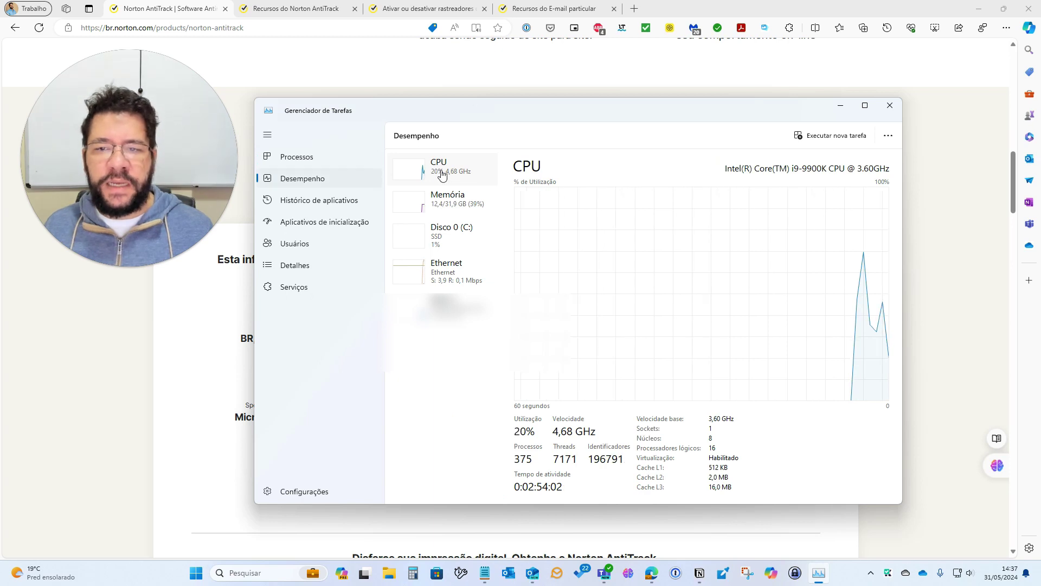
left_click(466, 211)
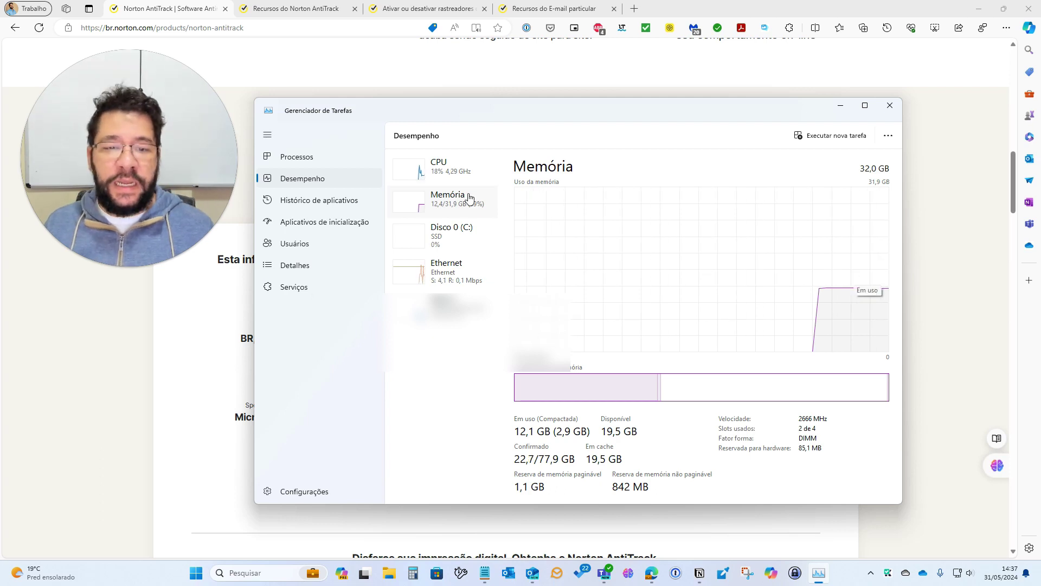
left_click(450, 311)
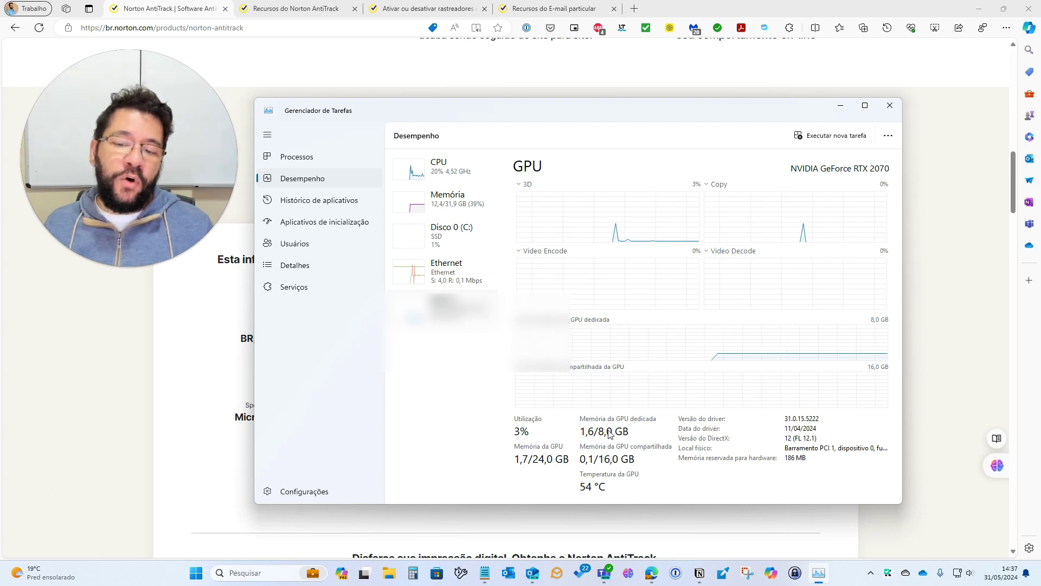
left_click(456, 211)
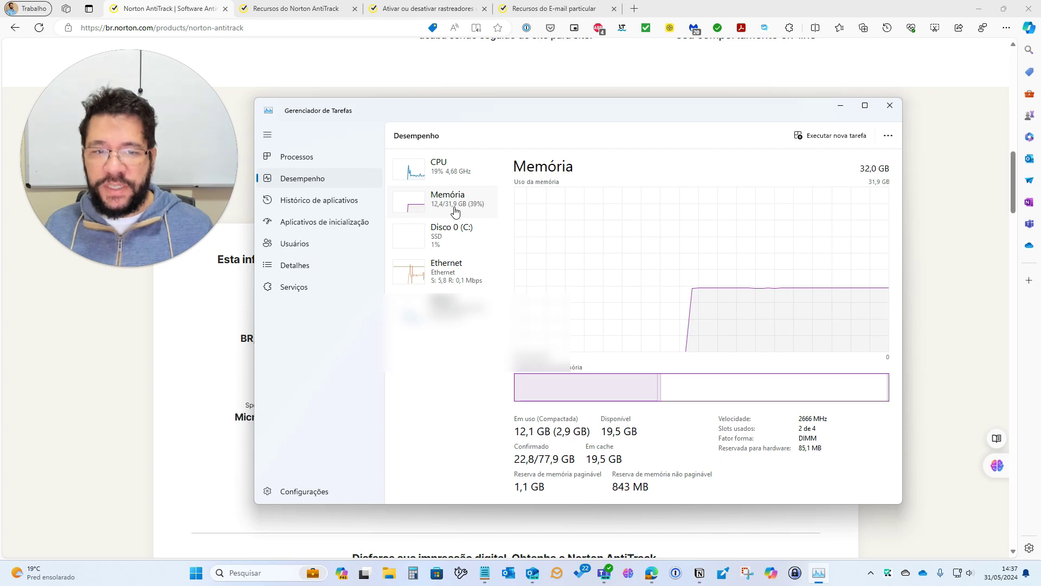
left_click(453, 251)
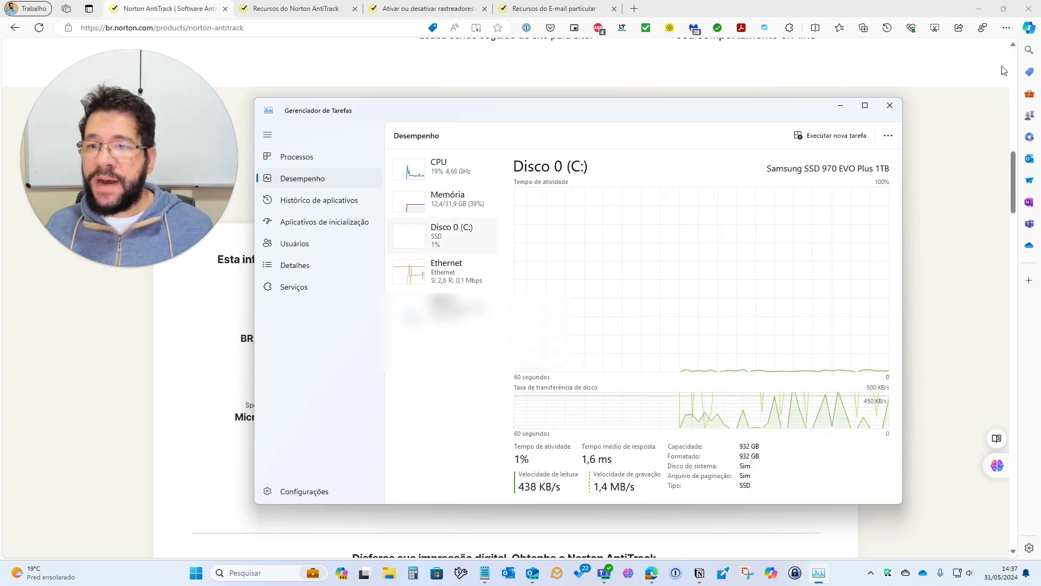
left_click(890, 106)
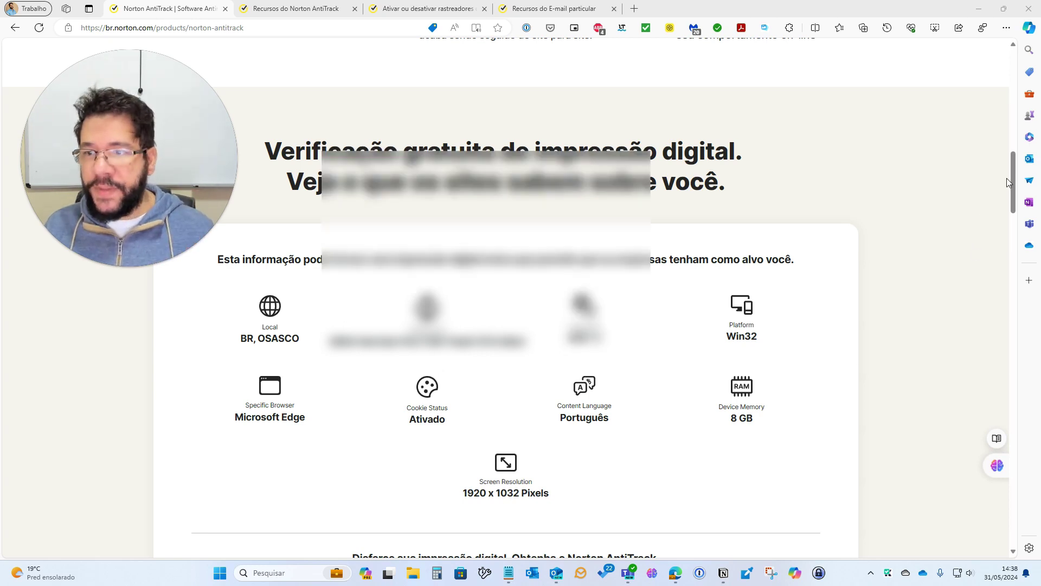
Step: Review the digital fingerprint check results and the AntiTrack subscription offer beneath them
left_click_drag(1014, 176, 1017, 196)
left_click_drag(1017, 198, 1016, 192)
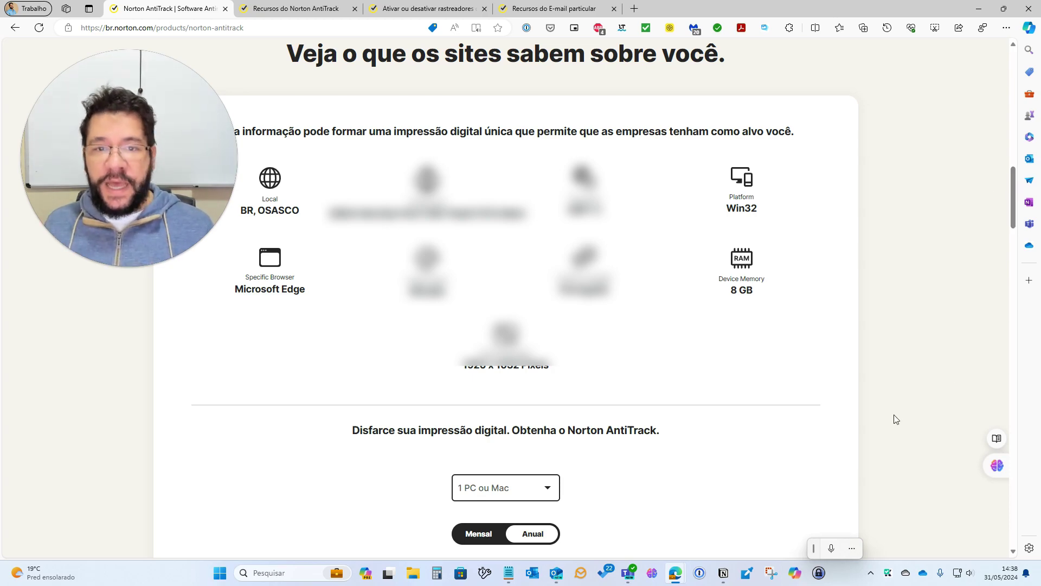
scroll(894, 419, "up", 5)
Step: Show the "Recursos do Norton AntiTrack" support article and read its list of main features
left_click(245, 10)
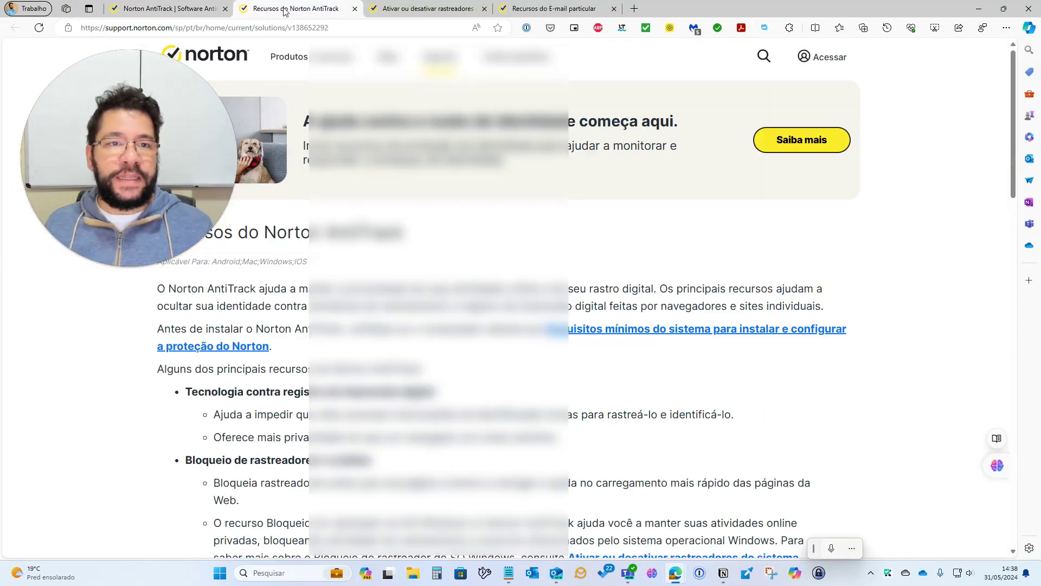
left_click_drag(960, 167, 905, 120)
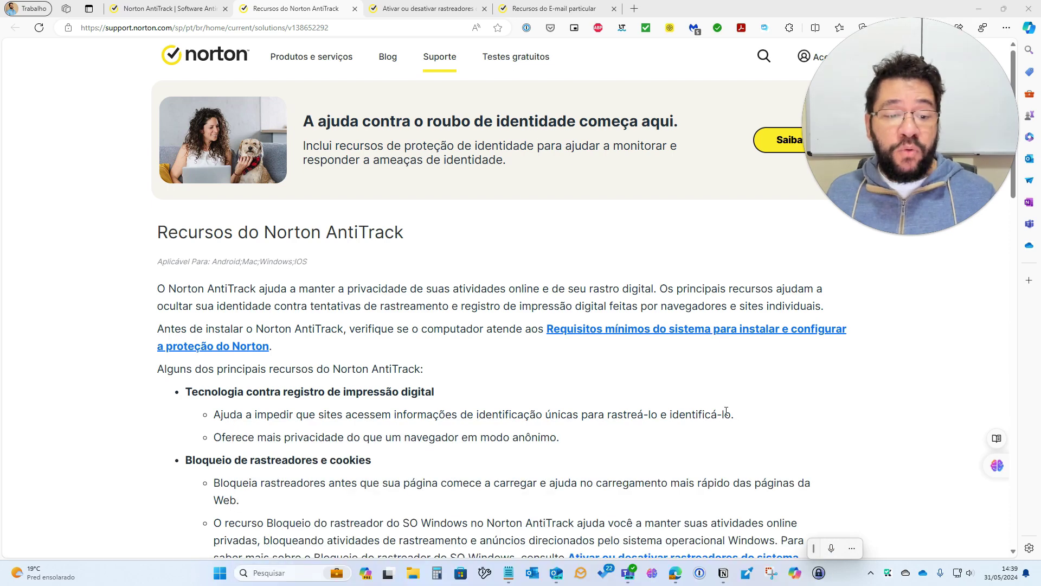
scroll(726, 411, "down", 4)
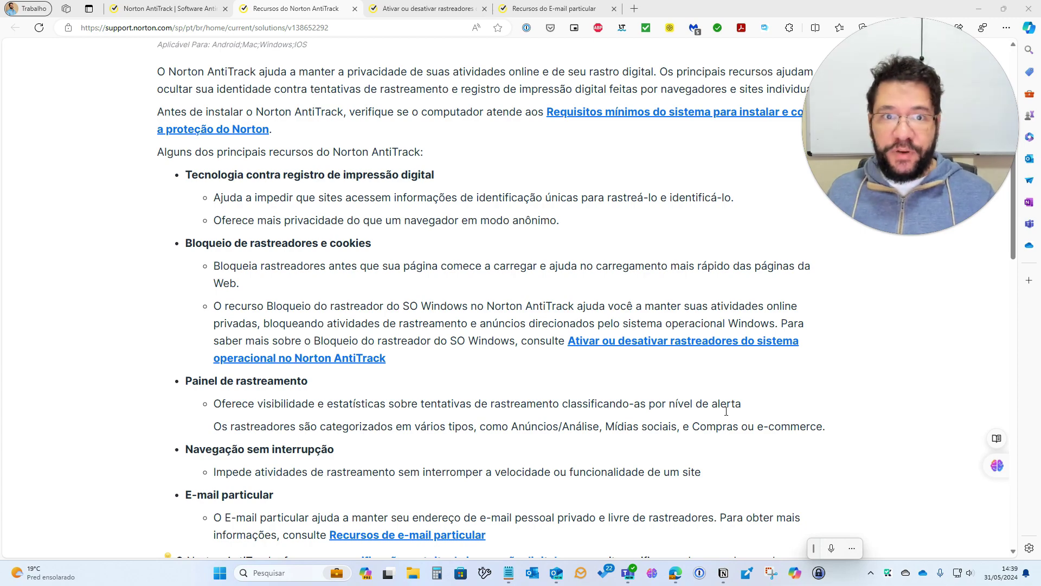
Step: Return to the AntiTrack product page and re-examine the fingerprint results and the tracking explanation
left_click(154, 8)
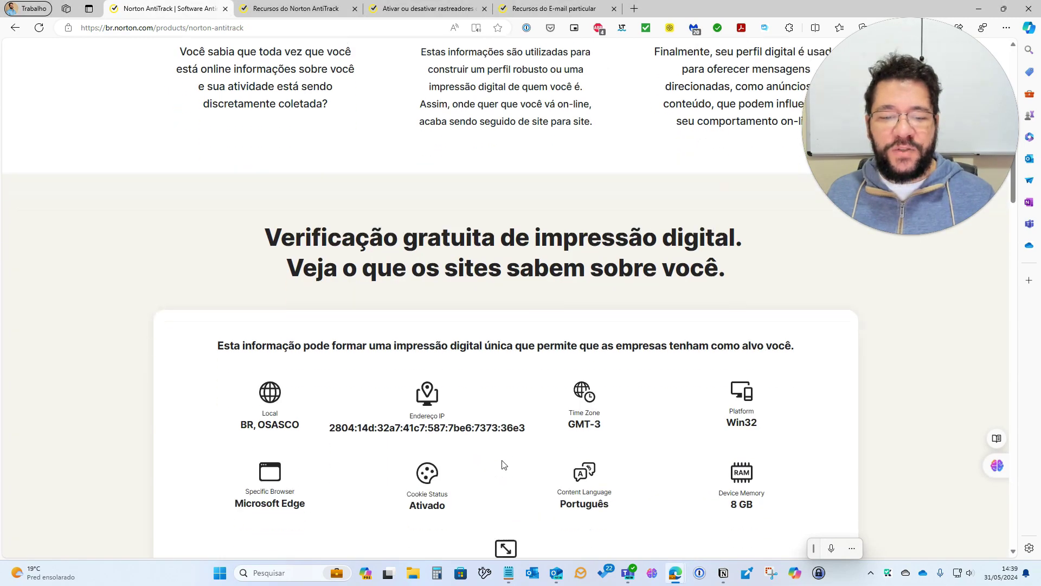
scroll(500, 458, "down", 5)
scroll(337, 292, "up", 8)
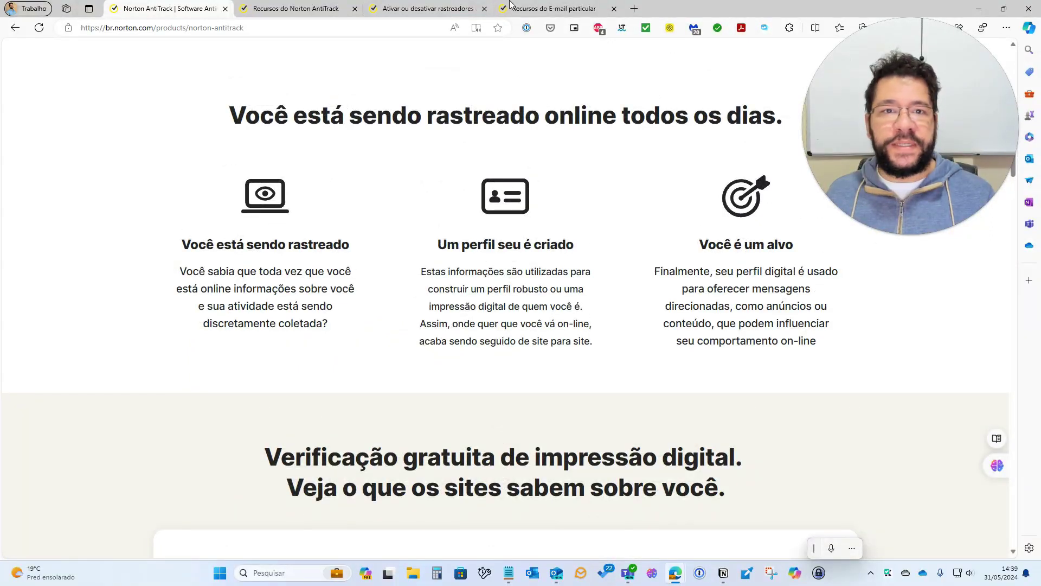
Step: Go back to the AntiTrack features article and examine the anti-fingerprinting, tracker blocking, tracking dashboard and private e-mail entries
left_click(295, 8)
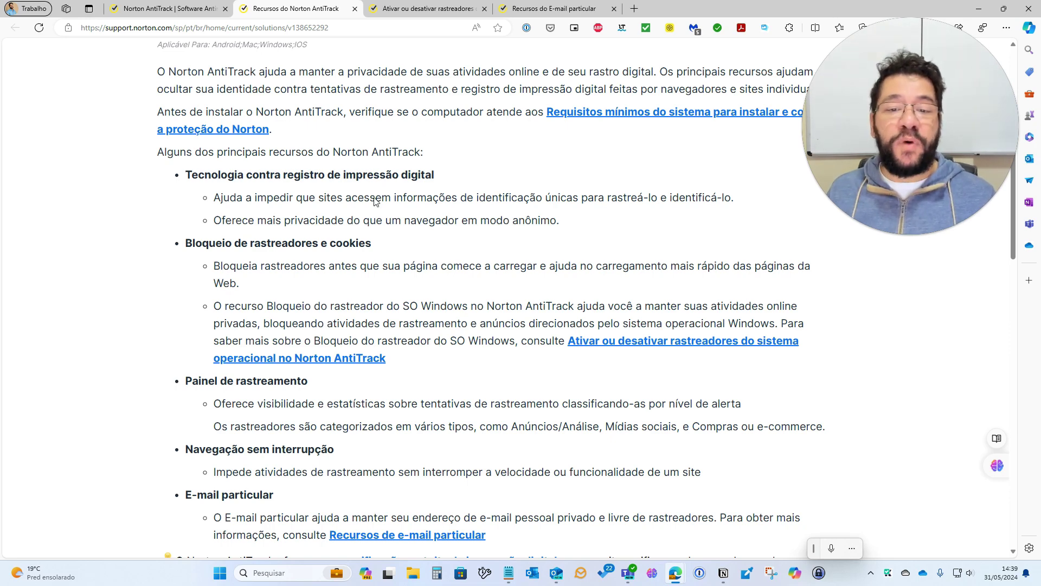
left_click_drag(911, 177, 178, 479)
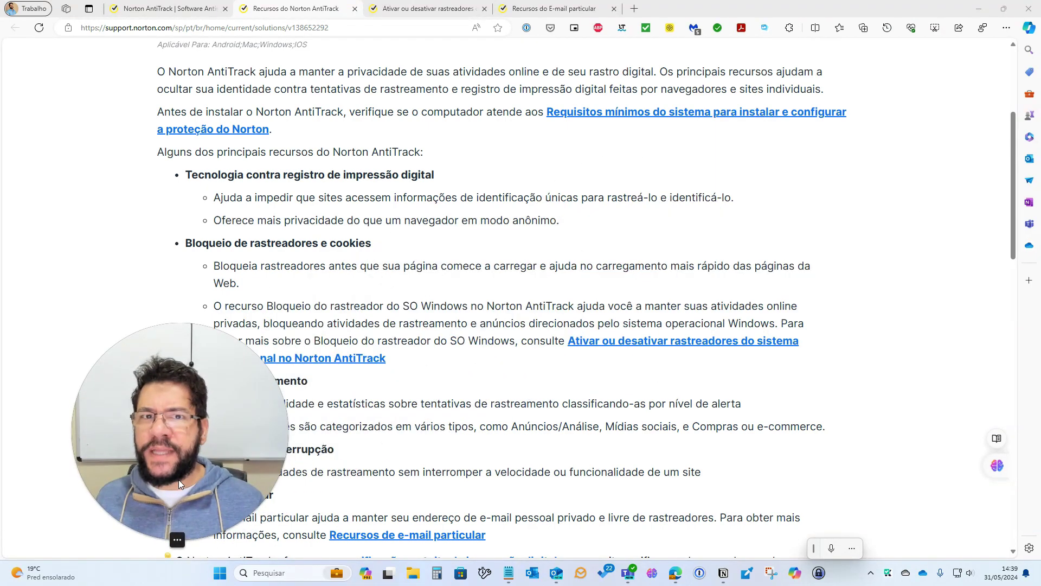
left_click(1006, 28)
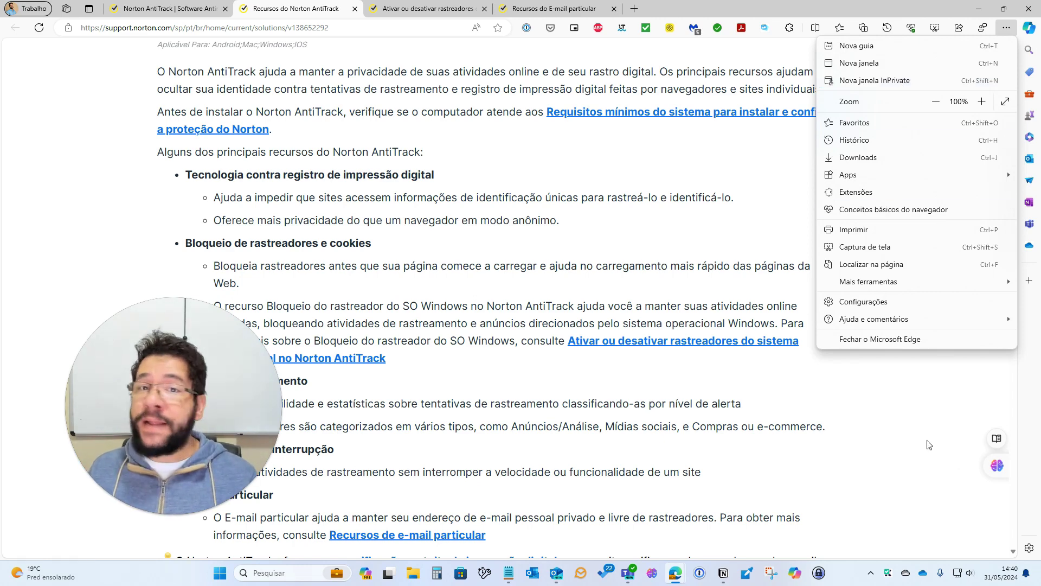
left_click(224, 424)
left_click_drag(224, 424, 946, 133)
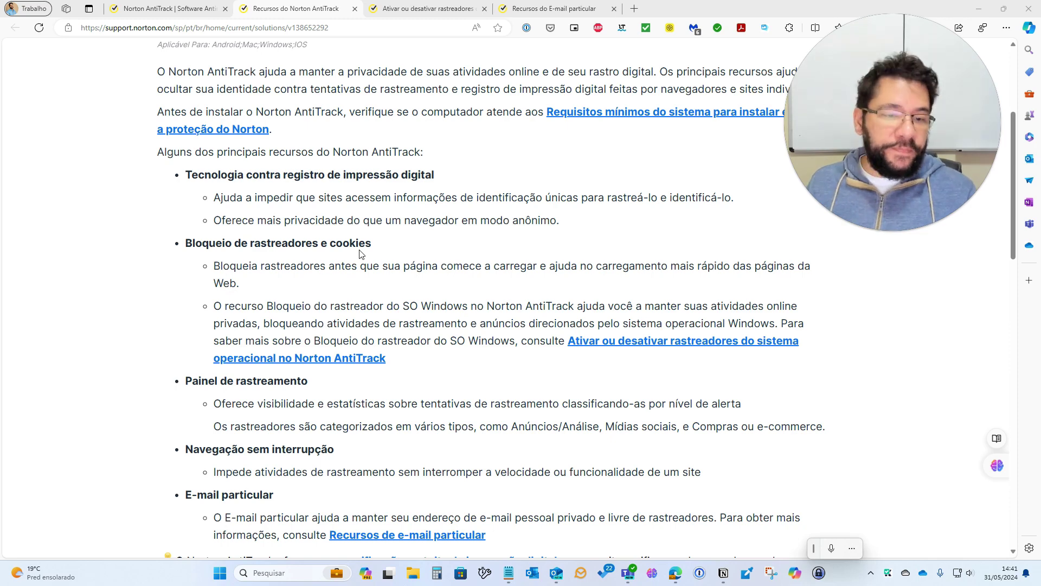
scroll(644, 340, "down", 3)
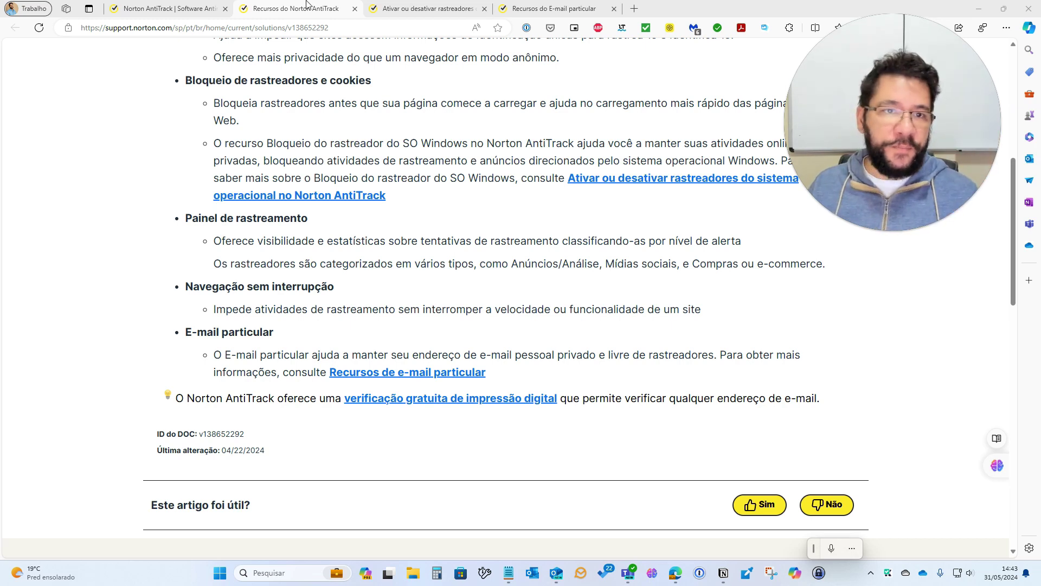
Step: Read the article on operating system trackers and the "Recursos do E-mail particular" article, highlighting "E-mail particular" in its introduction
left_click(426, 8)
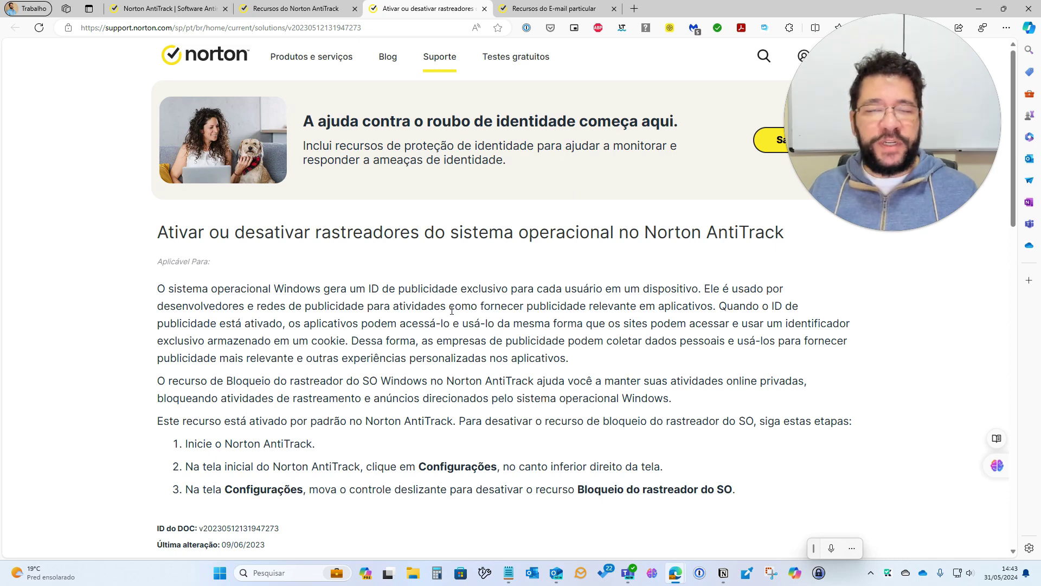
left_click(576, 9)
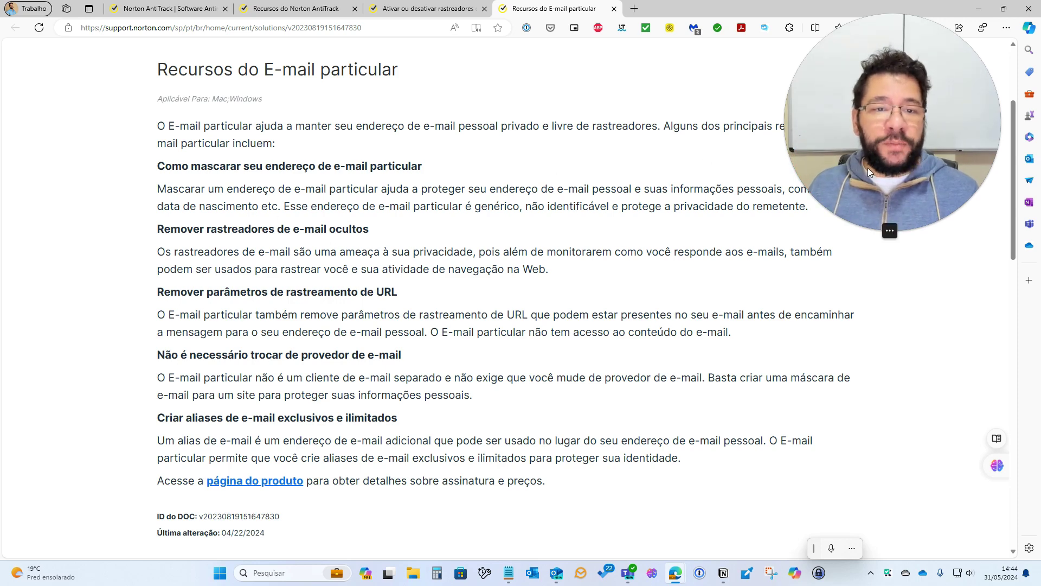
left_click_drag(855, 108, 821, 243)
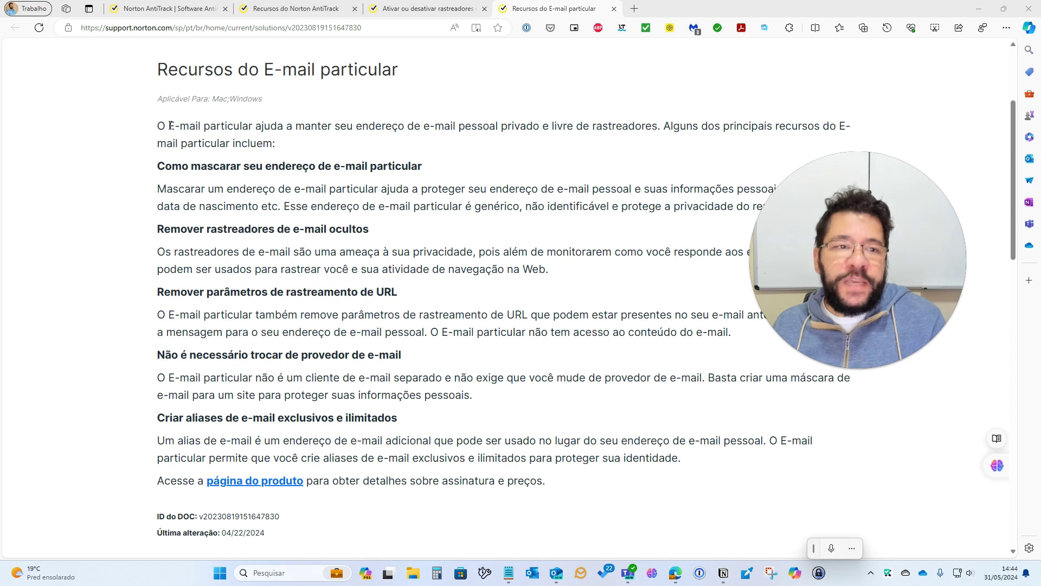
left_click_drag(170, 125, 254, 127)
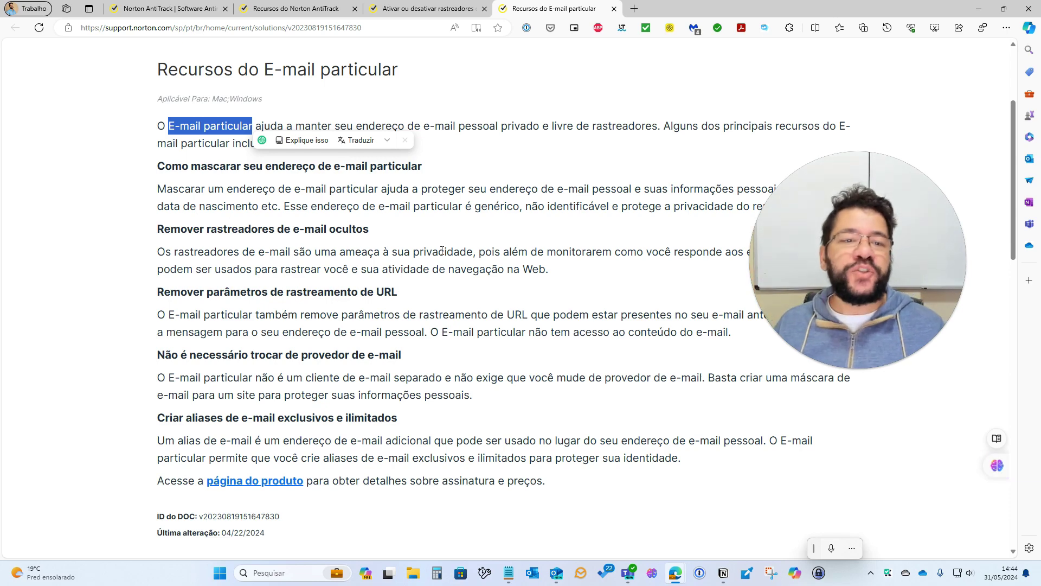
Step: Read the "Recursos do E-mail particular" article's sections on masking, hidden trackers, URL parameters, keeping the e-mail provider and unlimited aliases
left_click(543, 175)
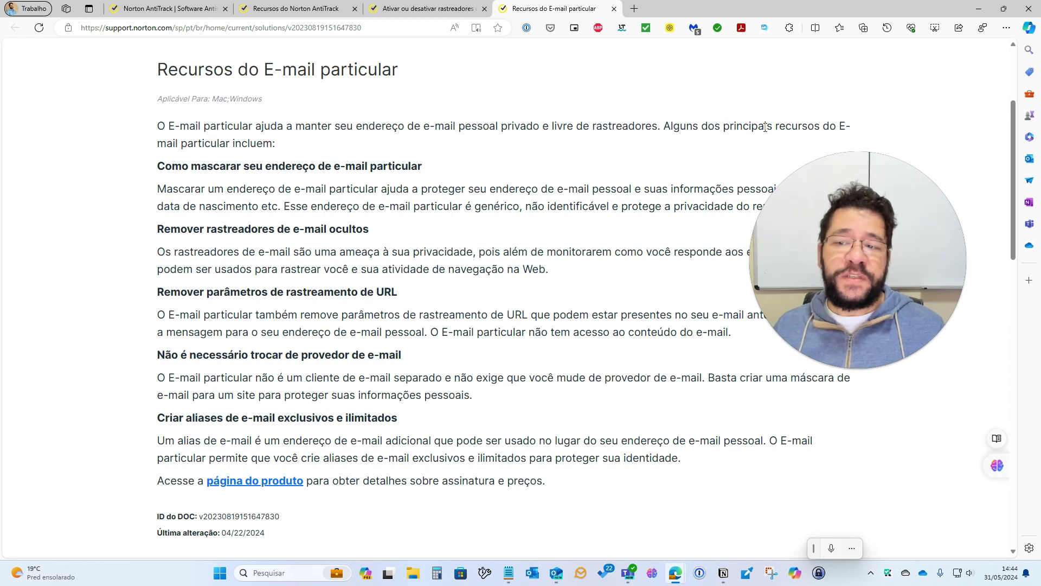
left_click_drag(954, 241, 1013, 94)
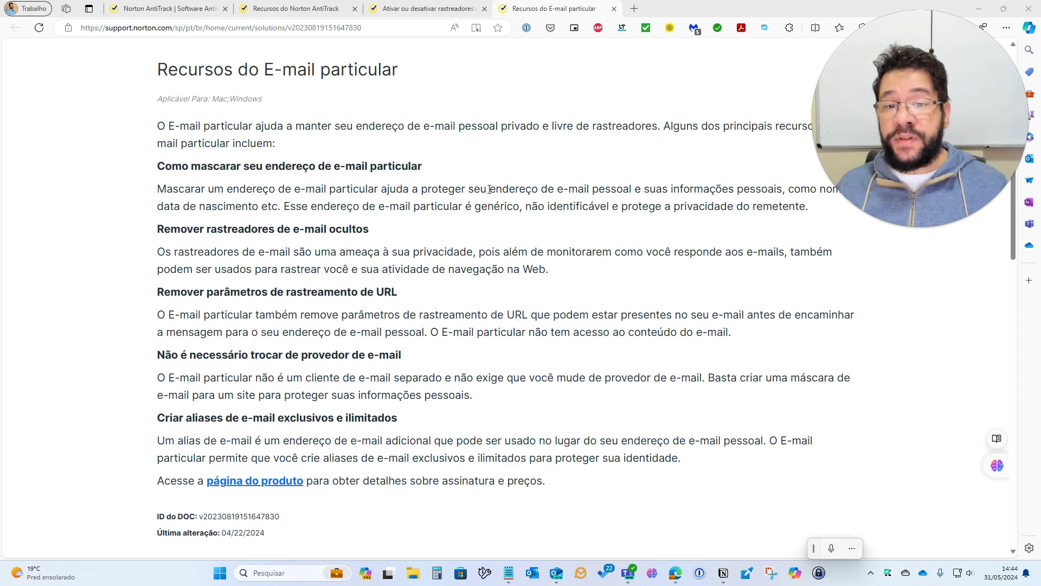
left_click_drag(940, 123, 786, 320)
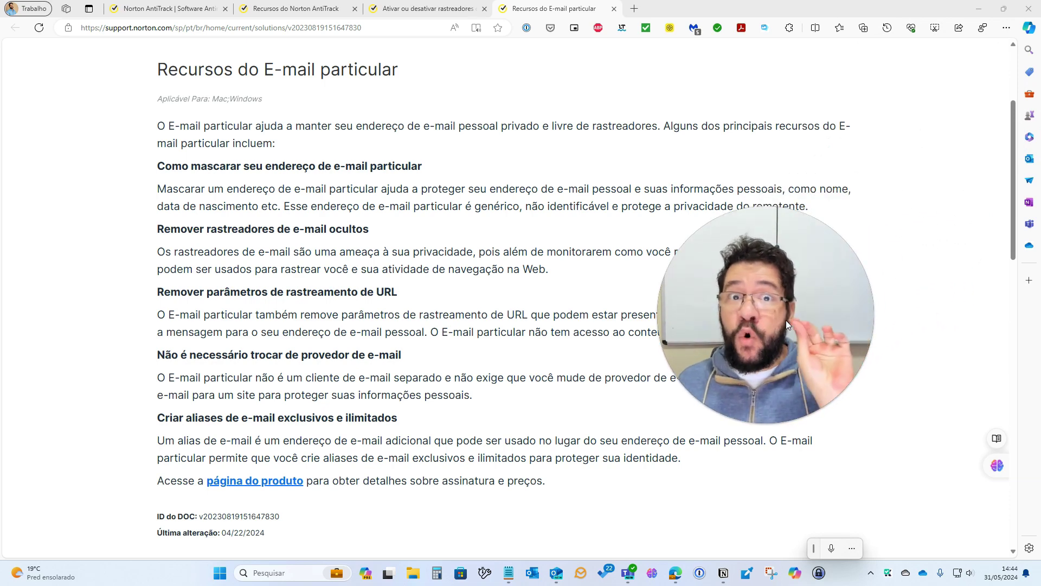
mouse_move(785, 318)
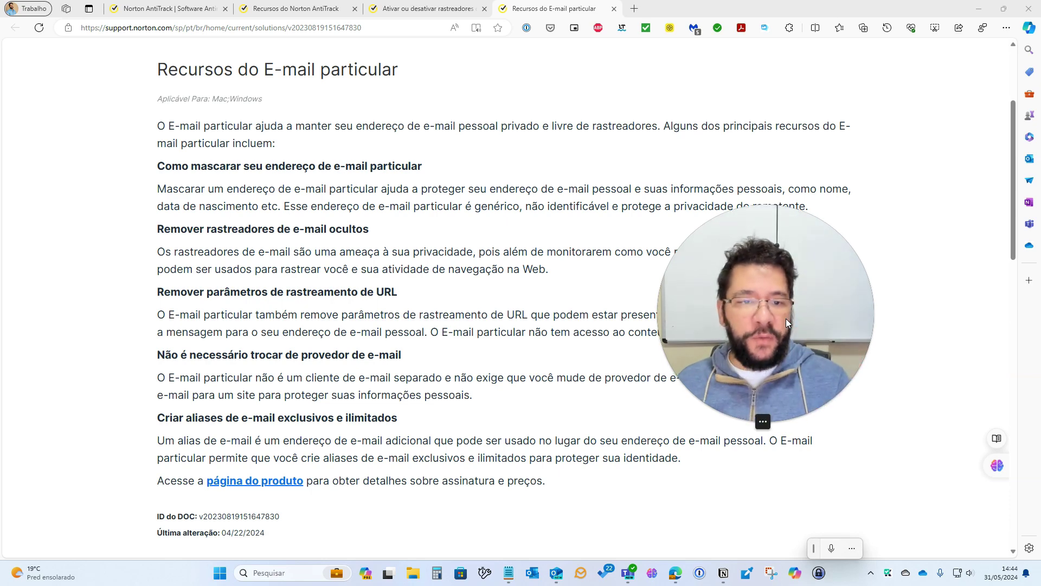
left_click_drag(786, 317, 565, 333)
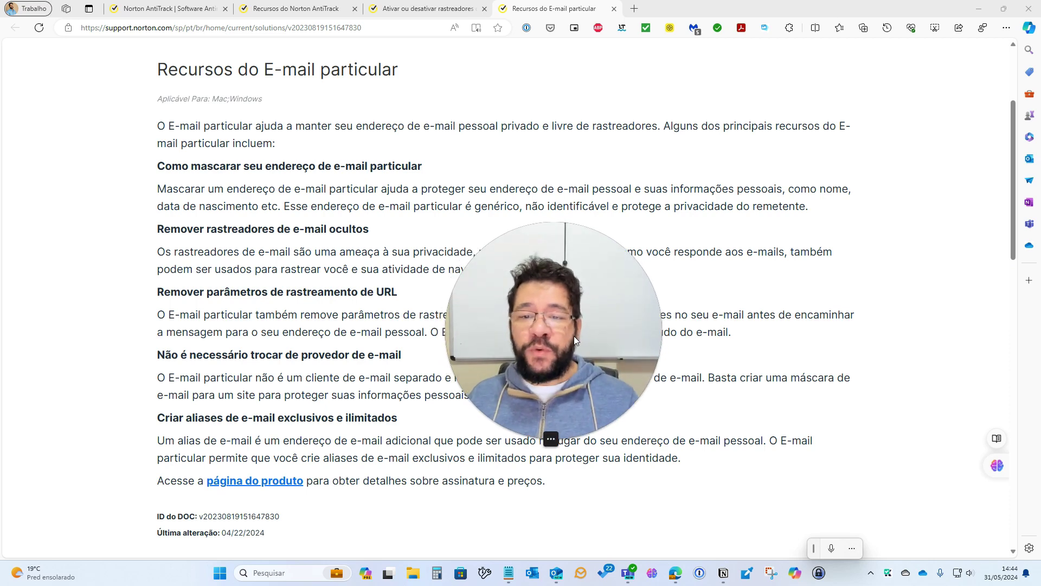
left_click_drag(574, 336, 957, 96)
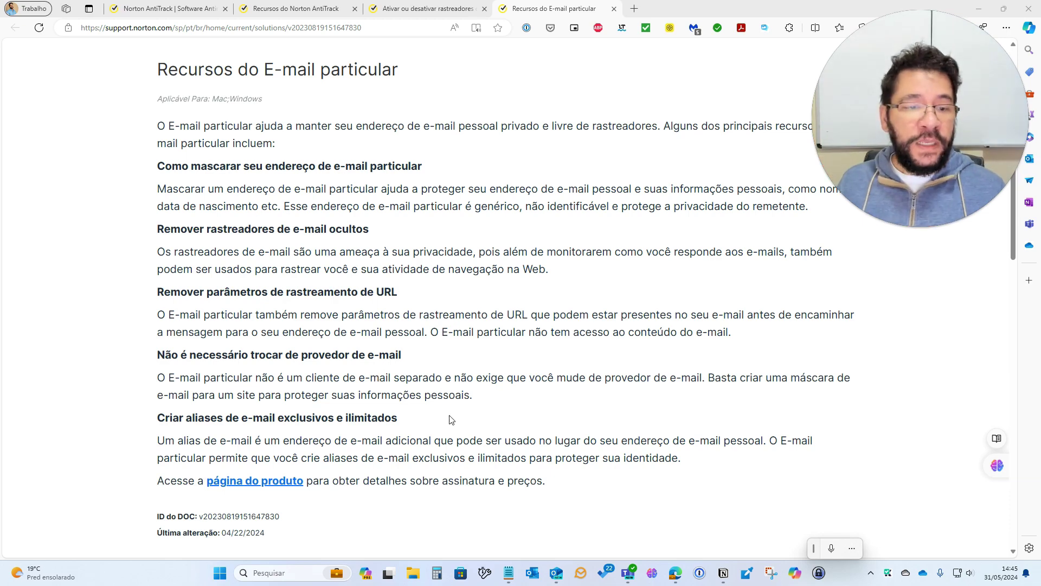
scroll(387, 340, "down", 1)
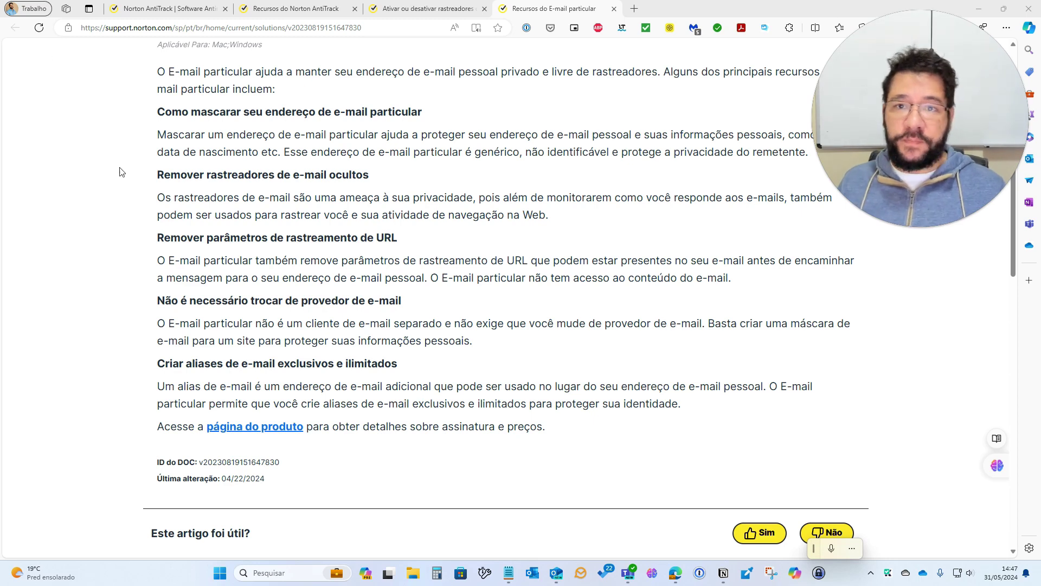
Step: Return to the AntiTrack product page's purchase section, and switch to the Norton AntiTrack desktop app to open its protected browser list
left_click(274, 427)
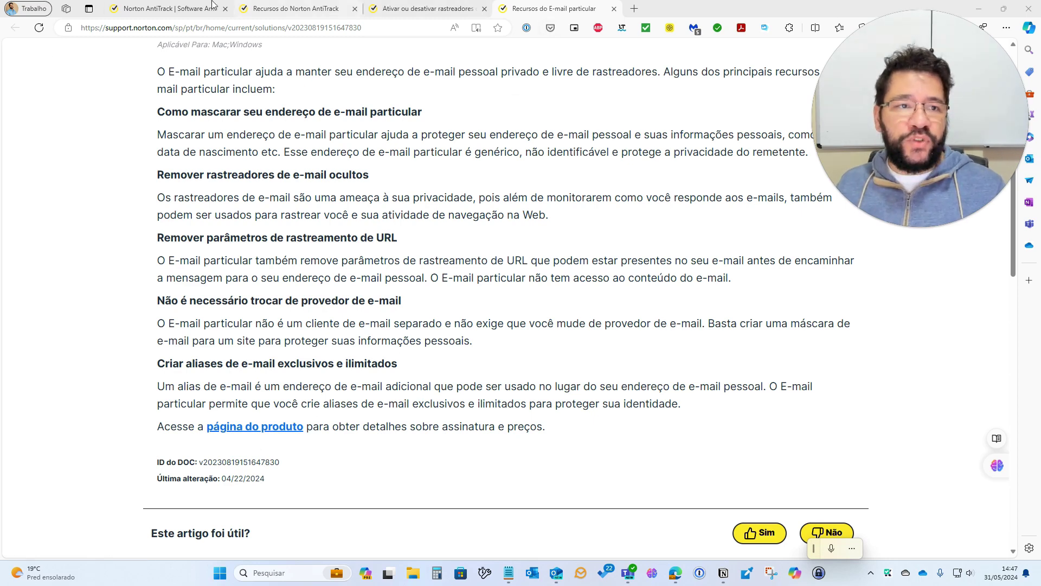
scroll(718, 423, "up", 10)
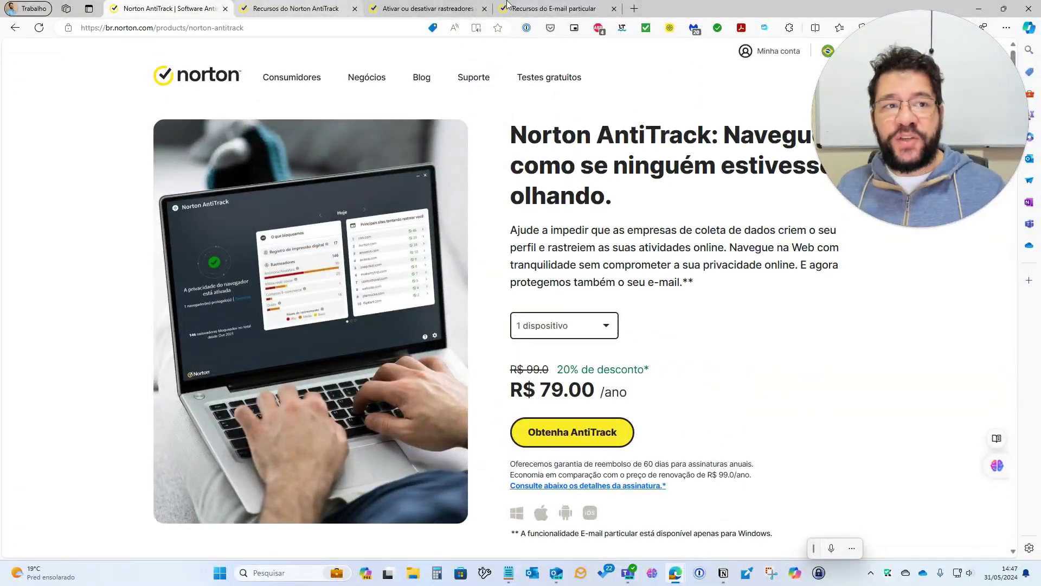
left_click(971, 6)
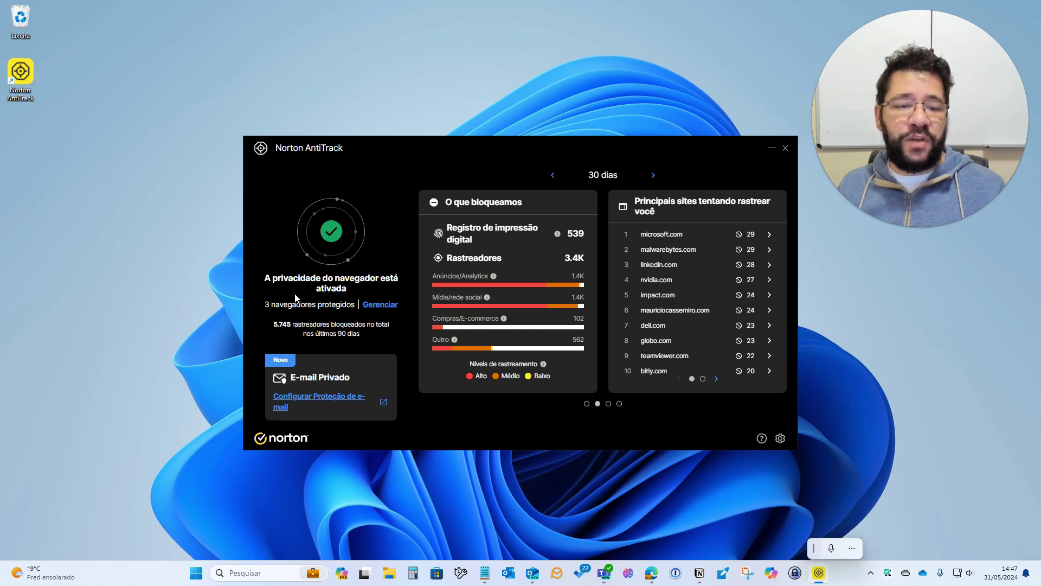
left_click(381, 304)
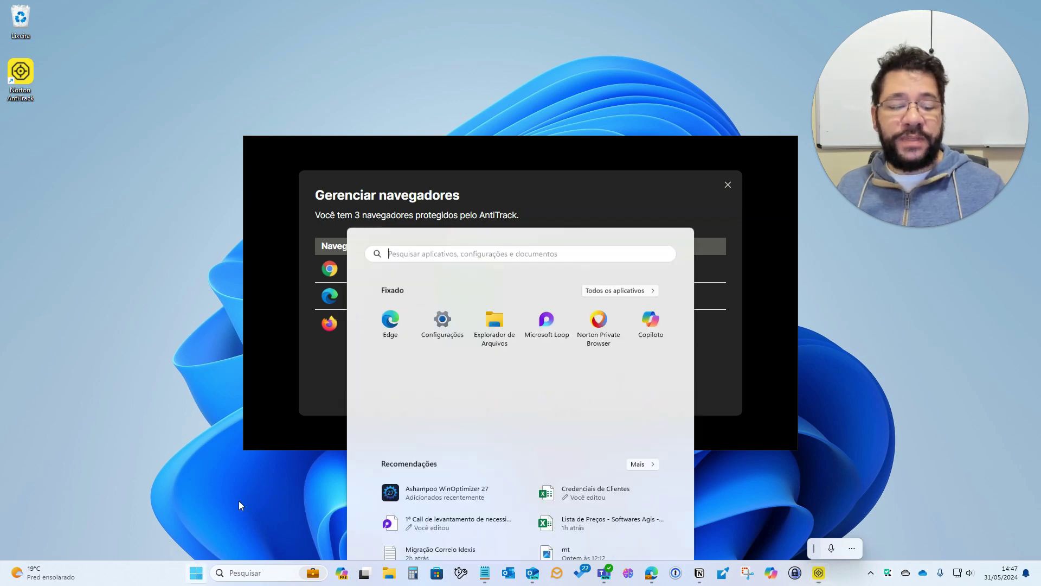
Step: Launch Norton Private Browser, show its new tab page and close the browser
key("super")
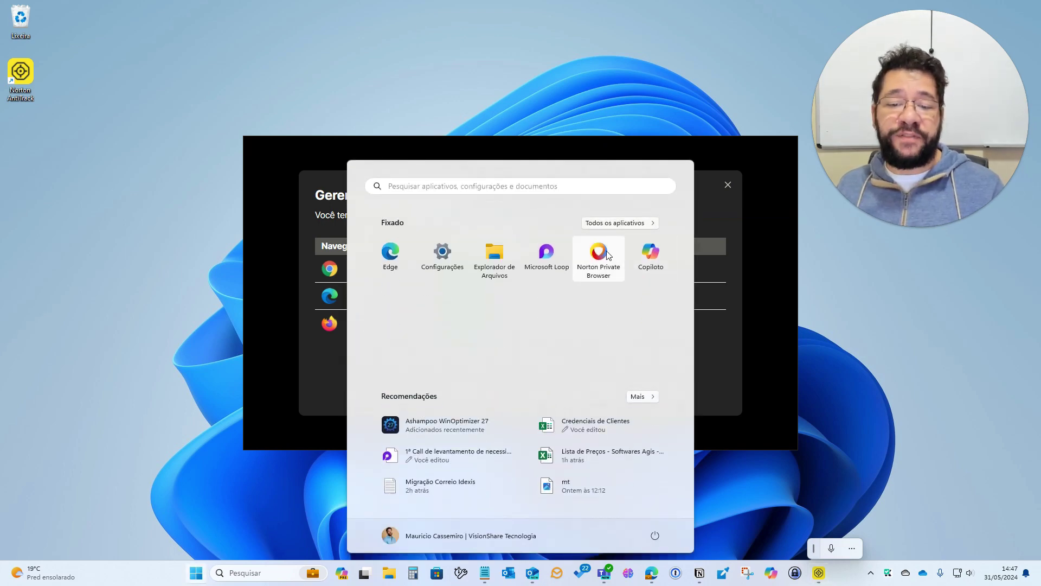
left_click(842, 331)
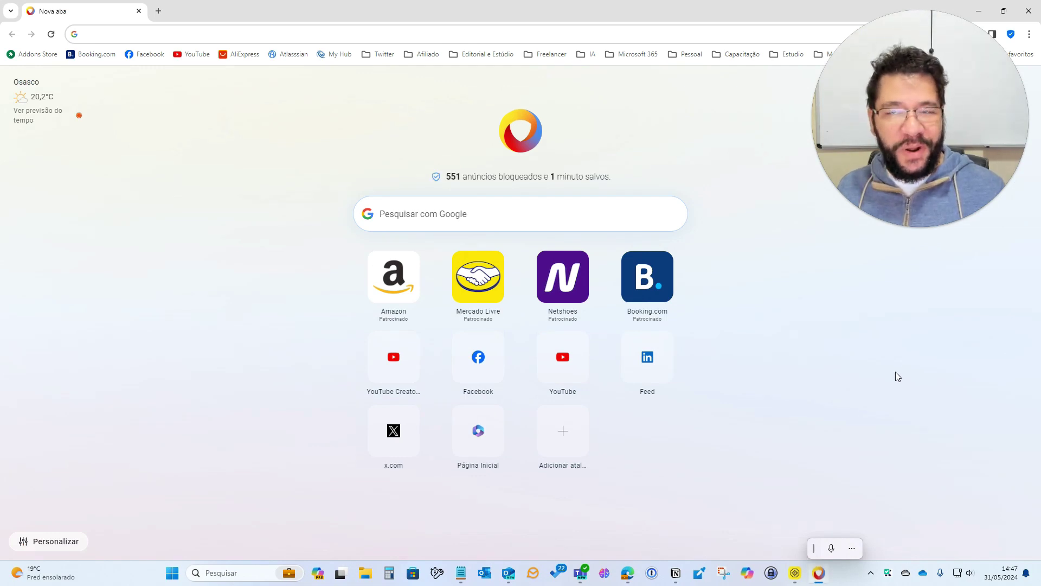
mouse_move(932, 106)
left_click_drag(942, 99, 908, 149)
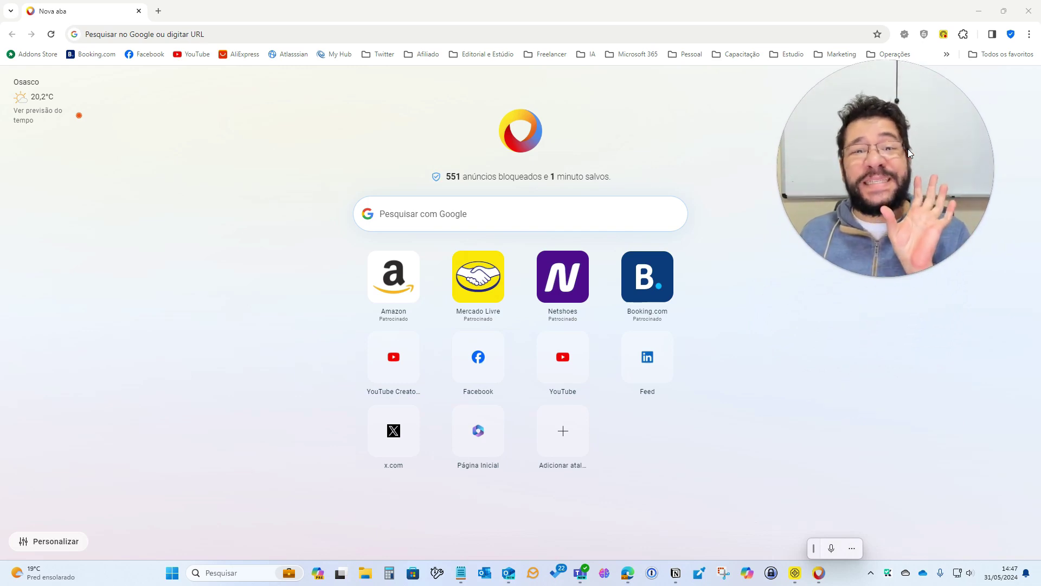
left_click(1030, 12)
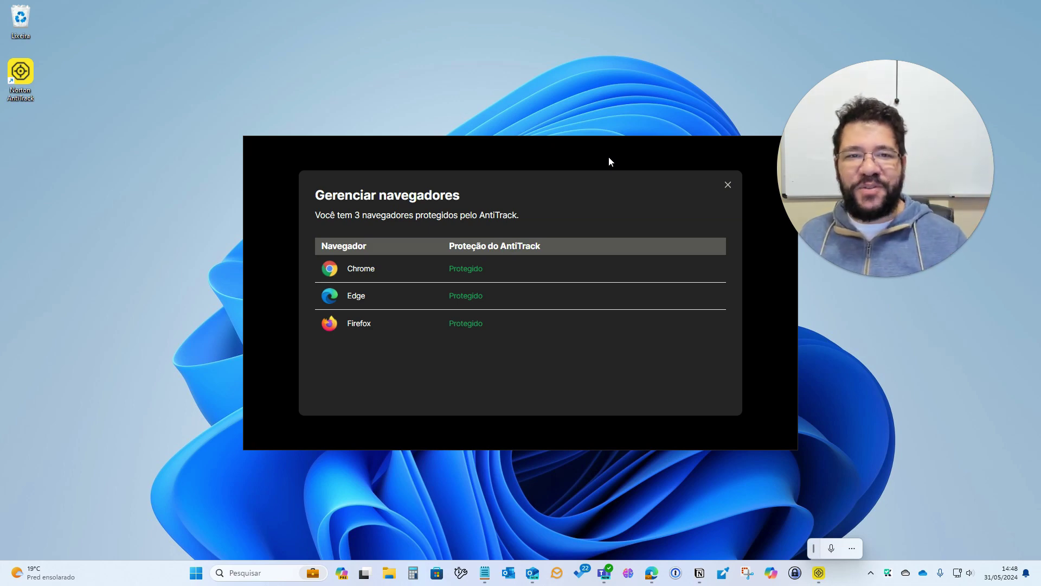
Step: Close the "Gerenciar navegadores" window, reopen it to check each browser's AntiTrack protection, and return to the dashboard
left_click(727, 186)
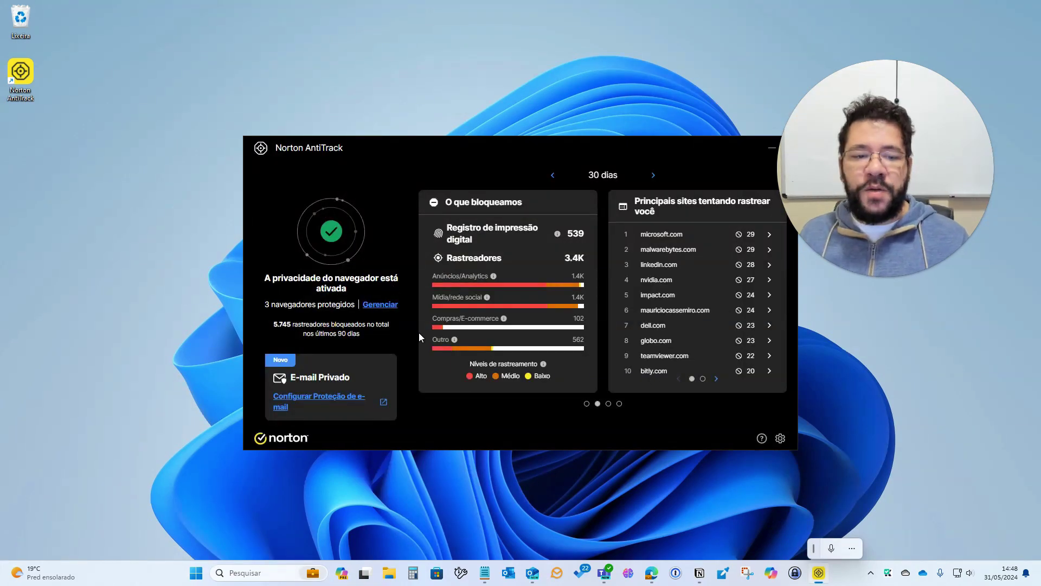
left_click(383, 305)
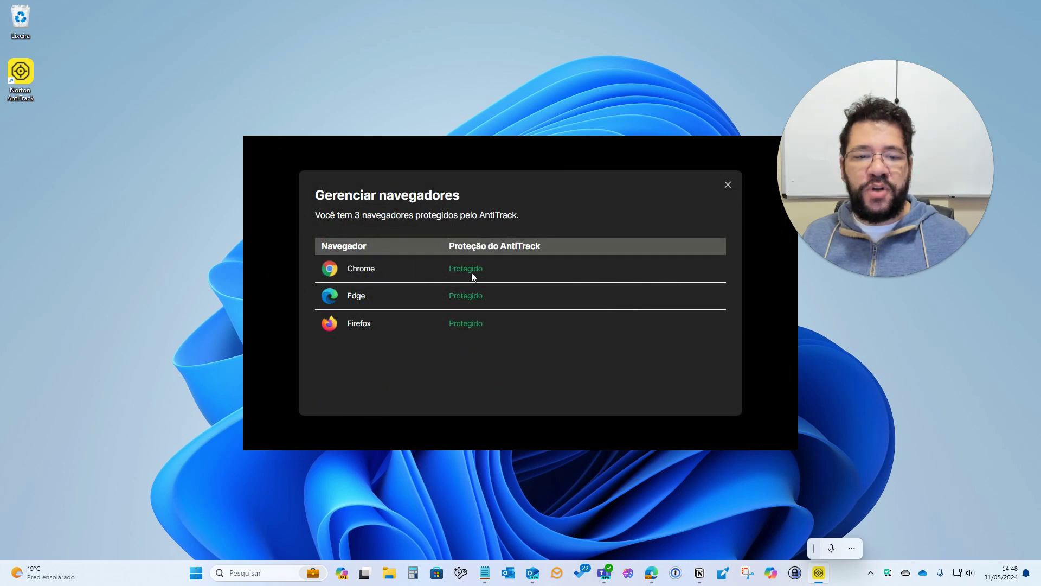
left_click(728, 185)
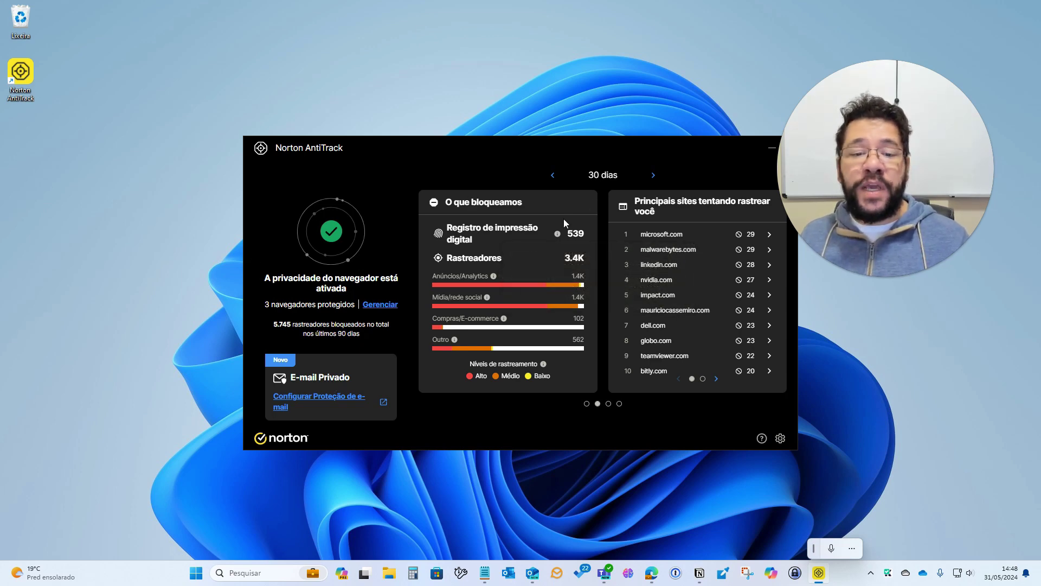
Step: Read the 30-day explanations for digital fingerprinting and the Anúncios/Analytics, Mídia/rede social, Compras/E-commerce and Outro tracker categories
mouse_move(557, 233)
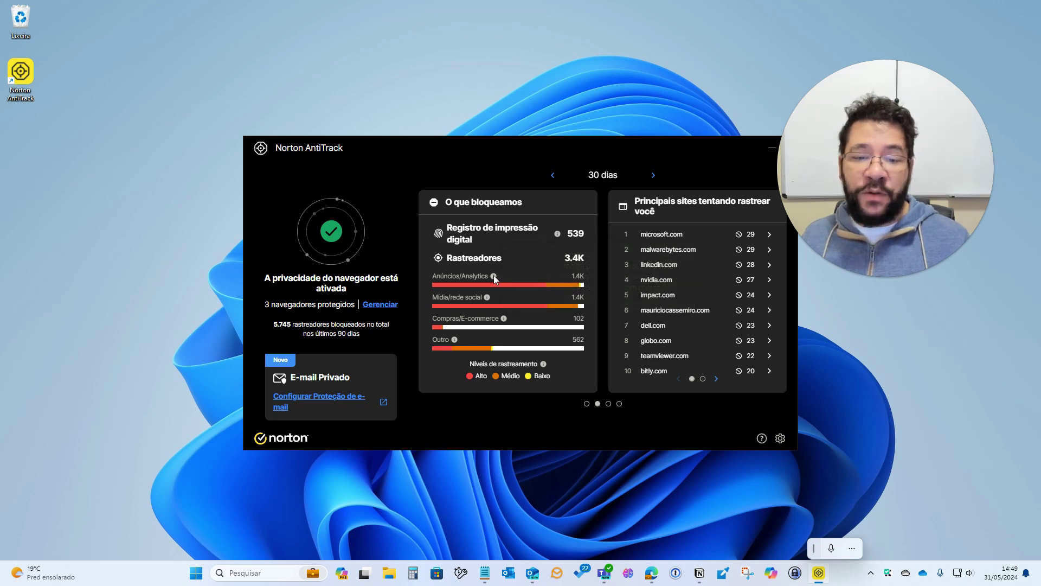
mouse_move(493, 277)
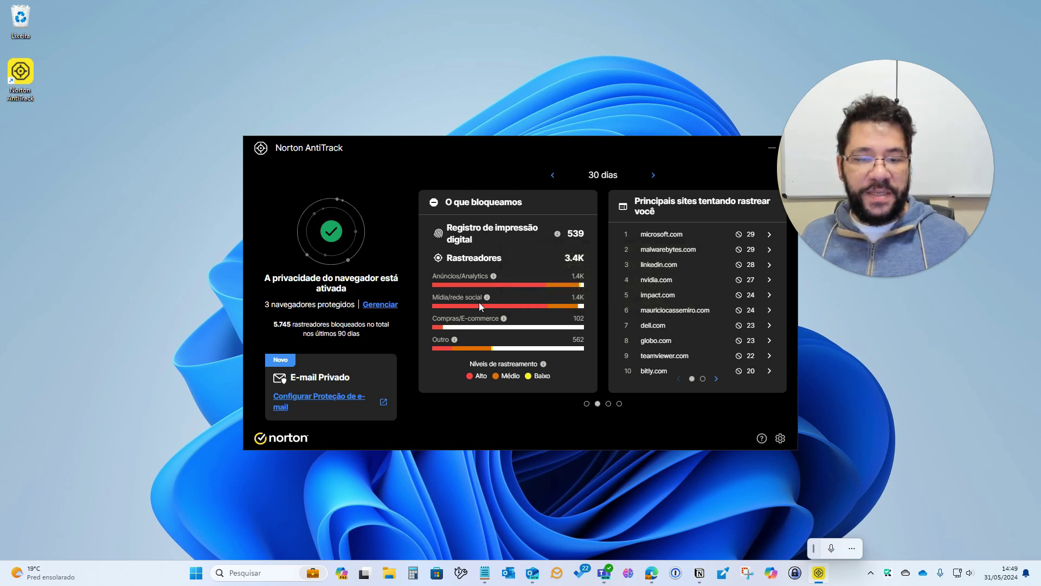
mouse_move(486, 302)
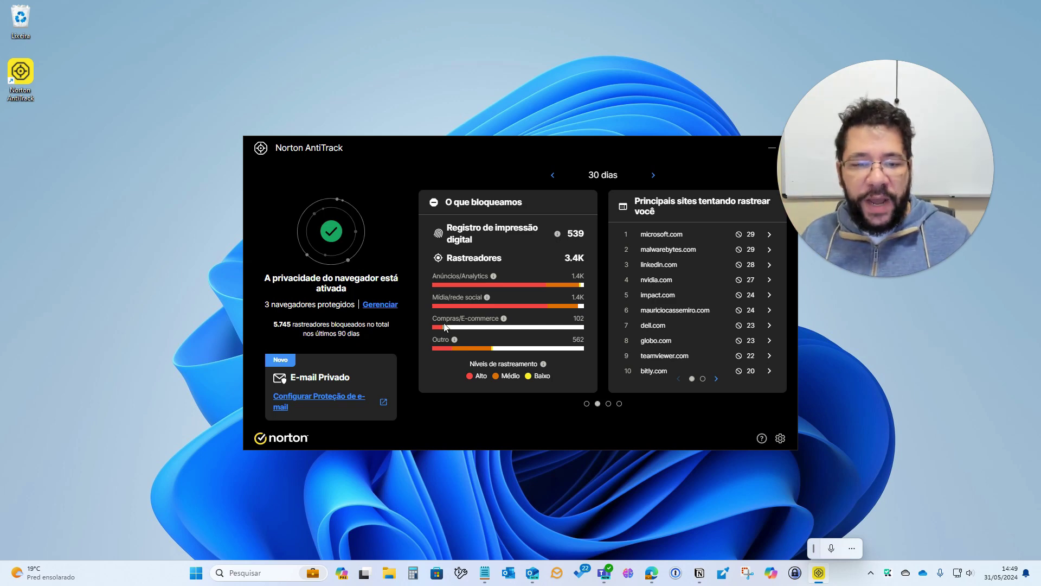
mouse_move(504, 322)
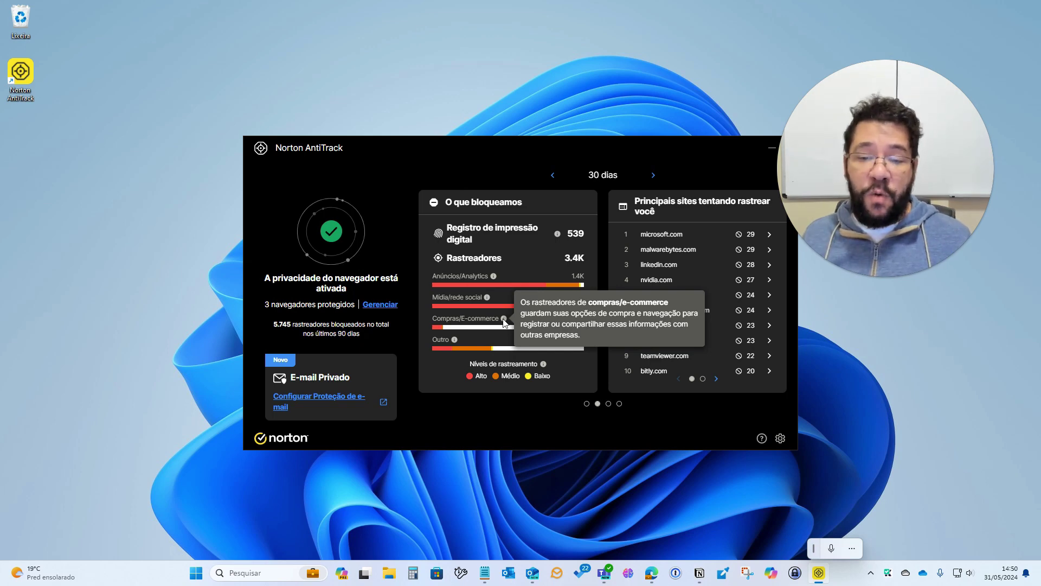
mouse_move(454, 338)
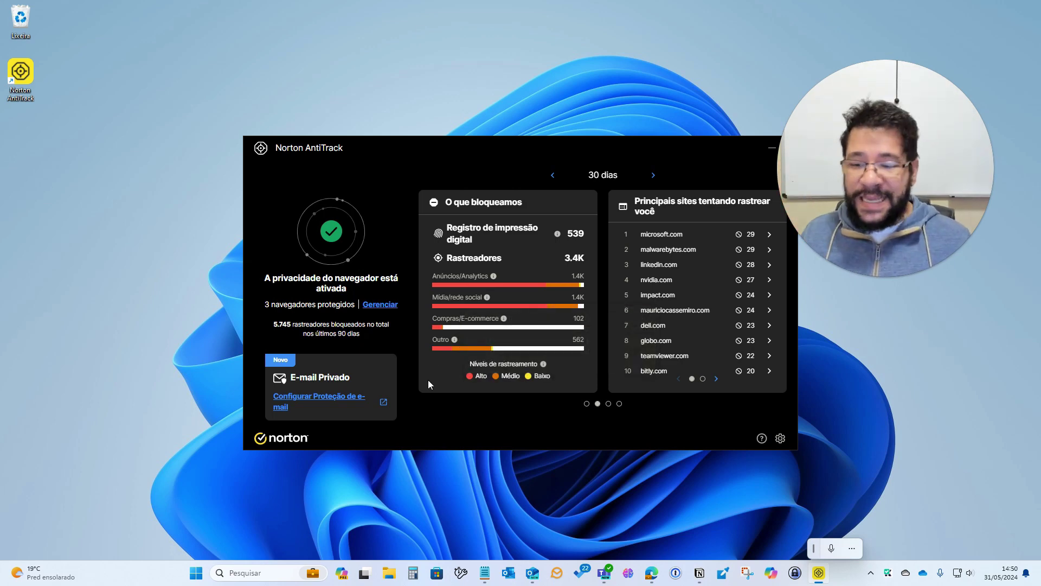
Step: Open the main Norton app, review its product list from Utilities Ultimate down to Controle para pais, and close it
left_click(871, 573)
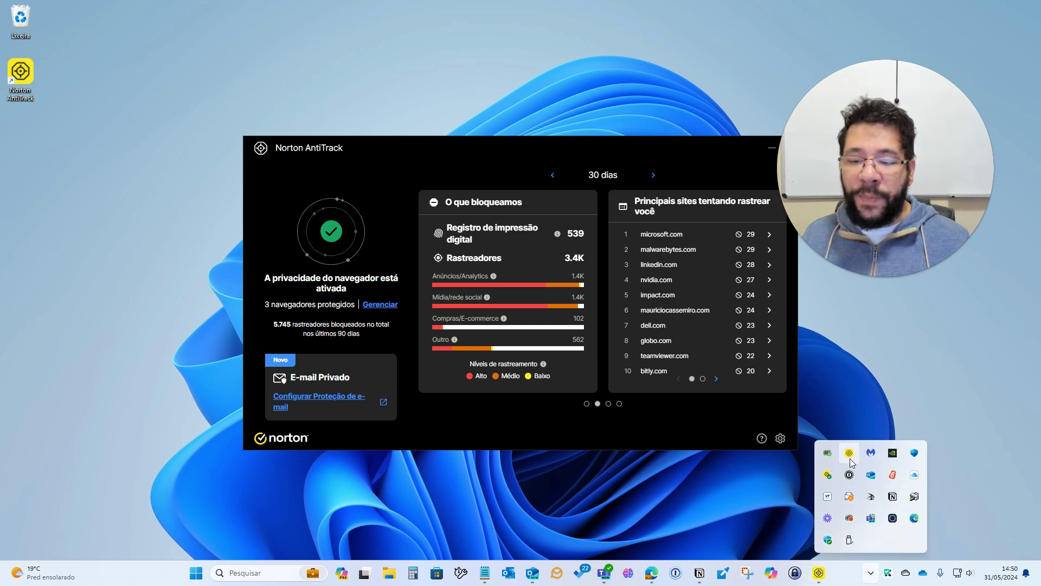
left_click(831, 480)
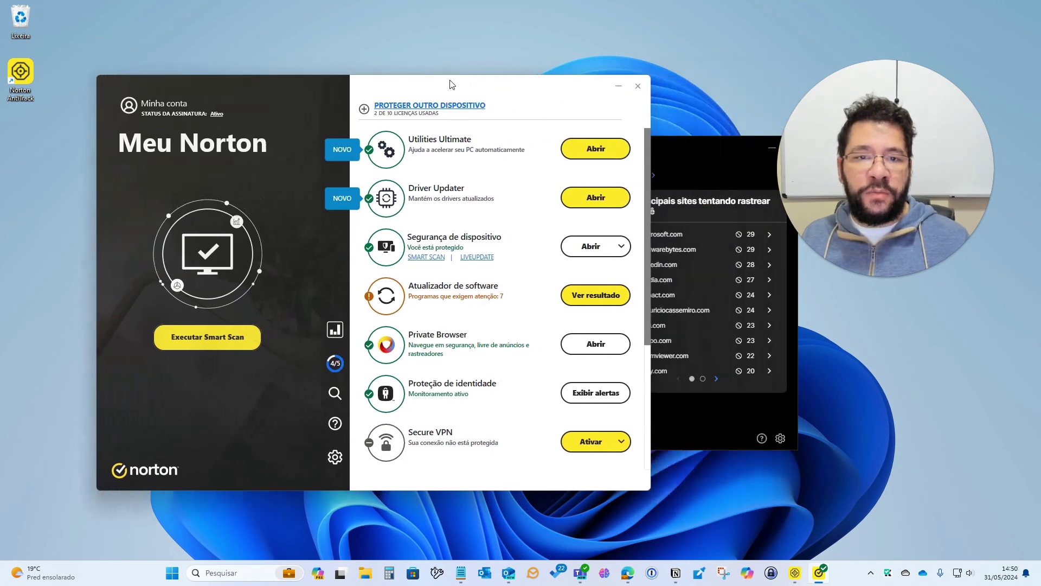
left_click_drag(832, 91, 906, 20)
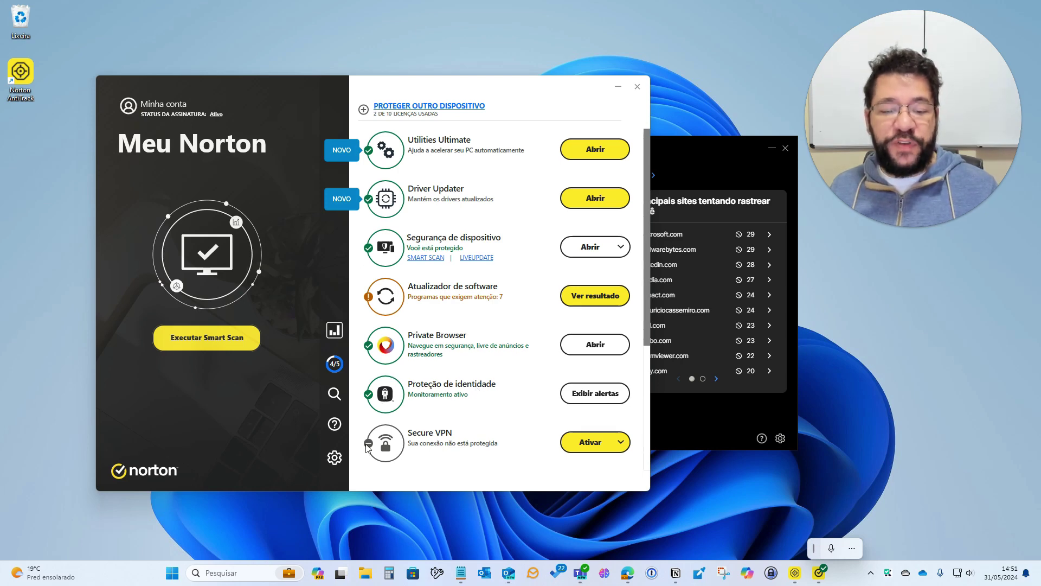
scroll(481, 395, "down", 3)
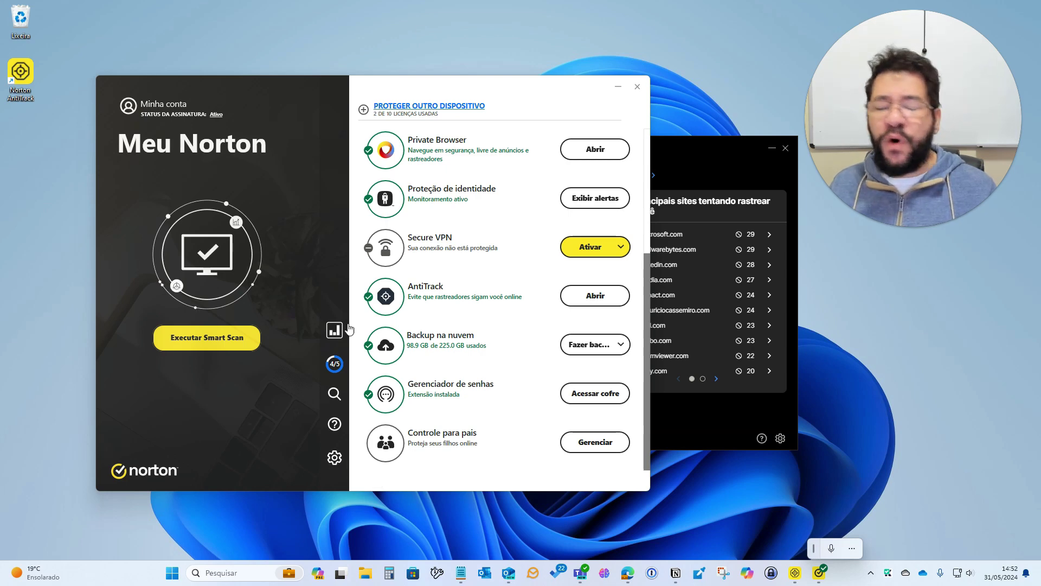
left_click(638, 87)
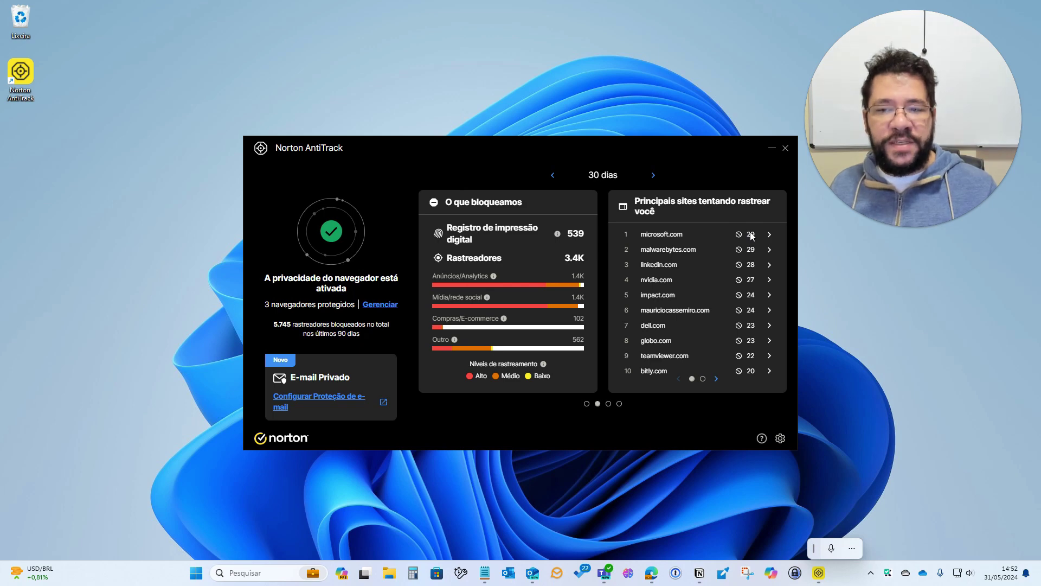
Step: Examine the blocked trackers for microsoft.com, and compare the dashboard reports for Hoje, 60 dias and 90 dias, including the second page of sites
left_click(770, 235)
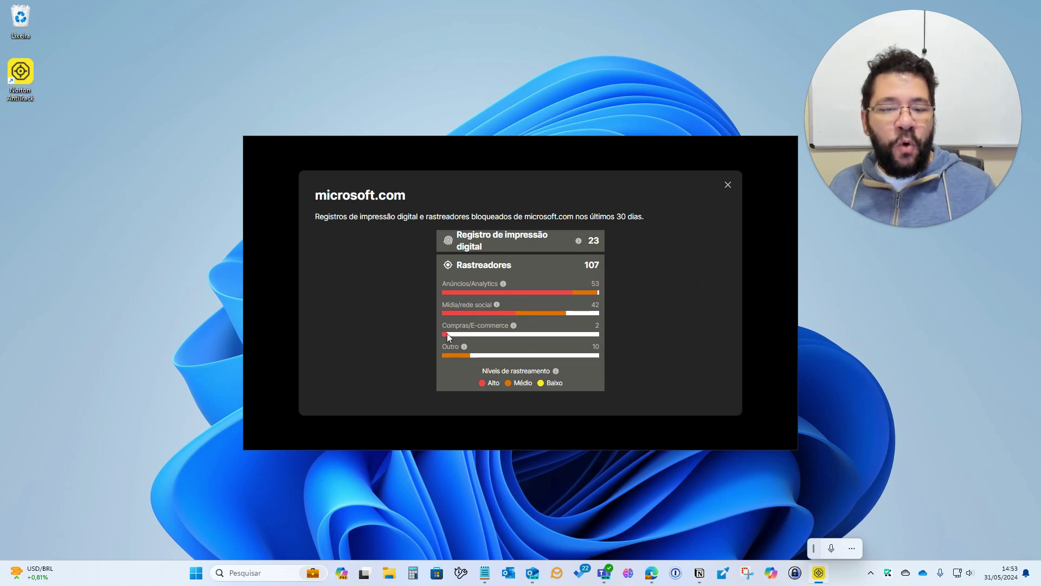
left_click(727, 186)
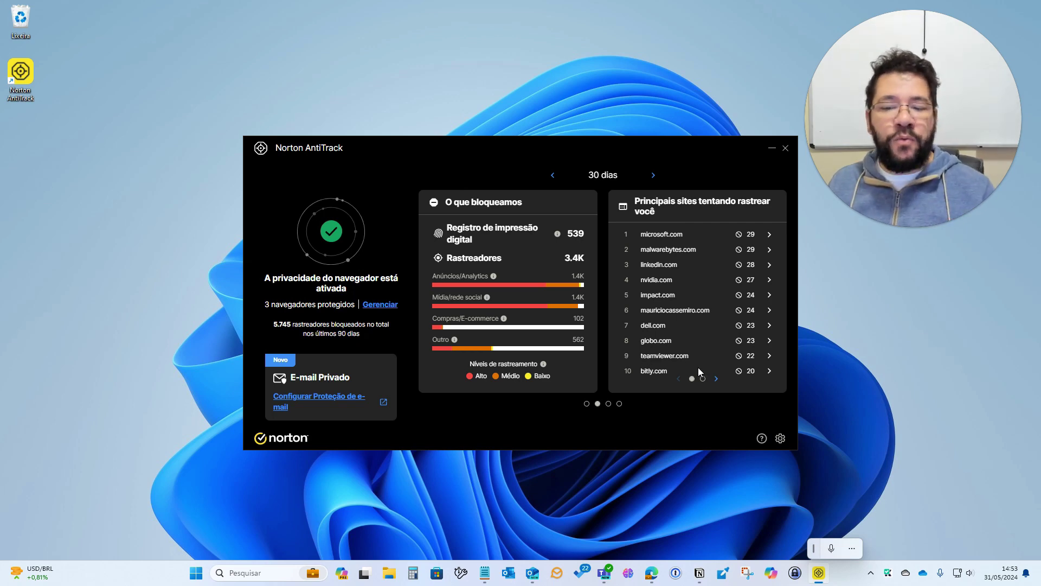
left_click(586, 404)
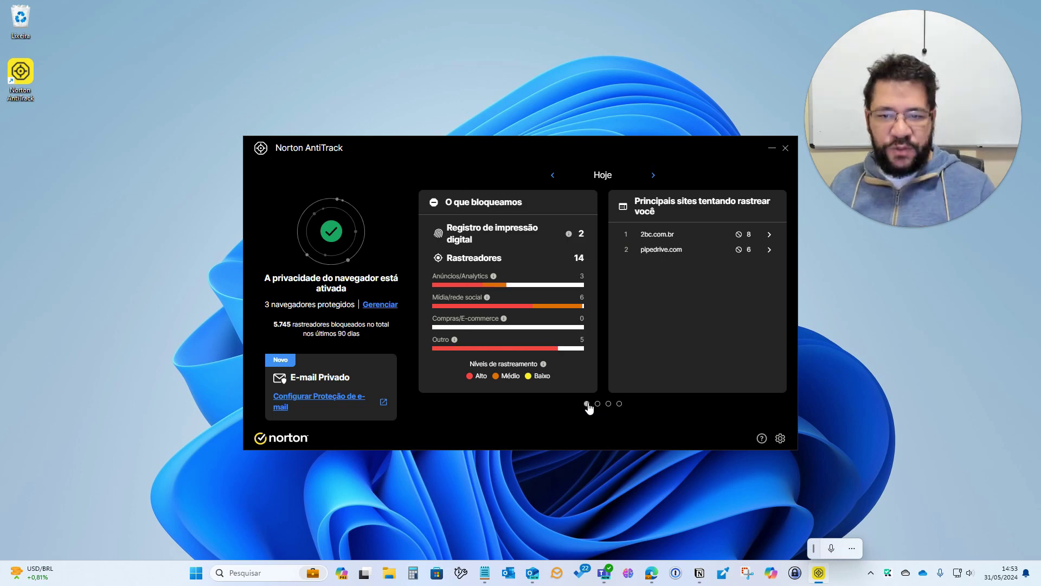
left_click(608, 404)
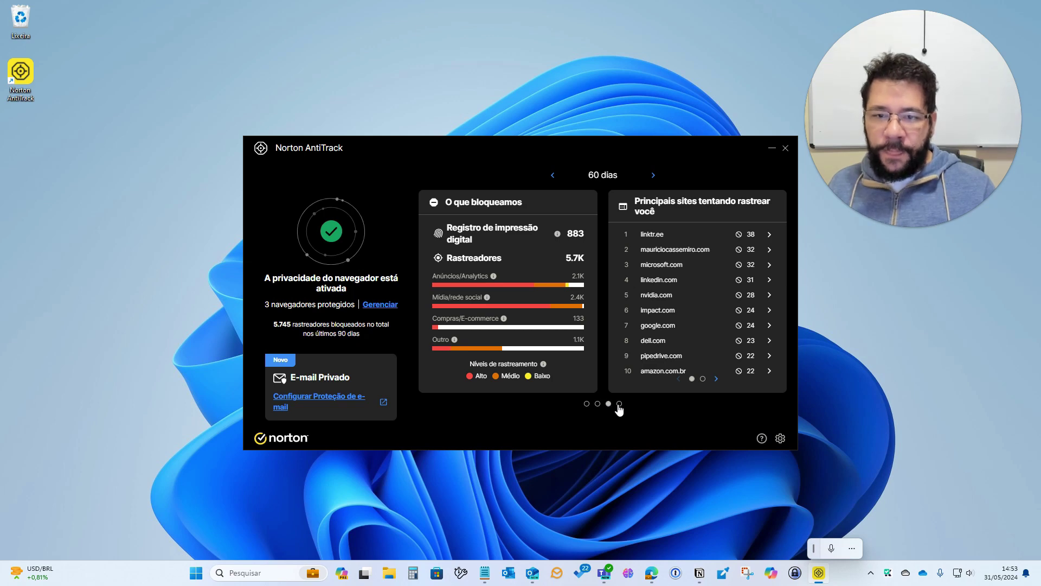
left_click(619, 404)
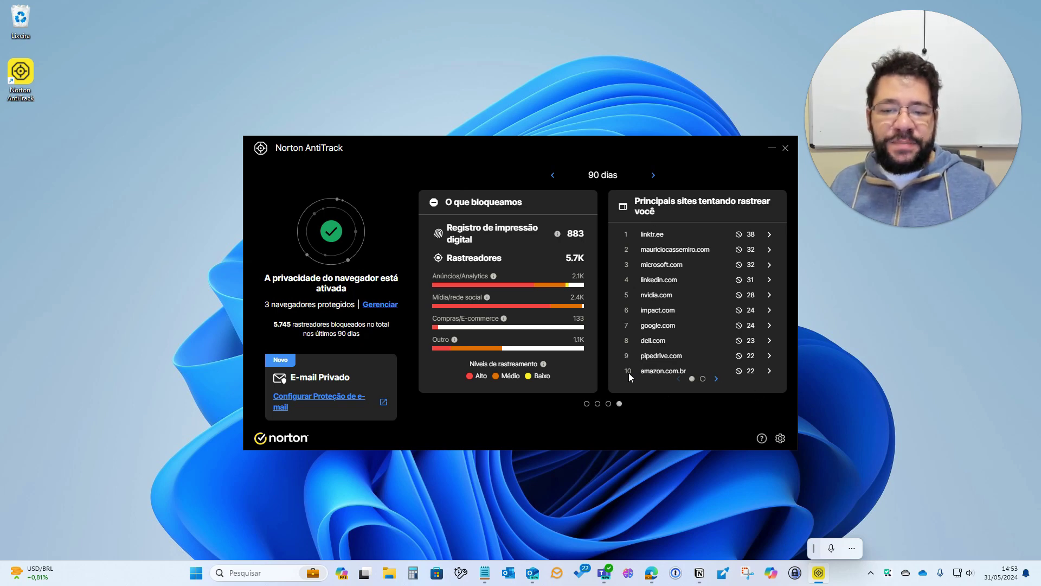
left_click(716, 379)
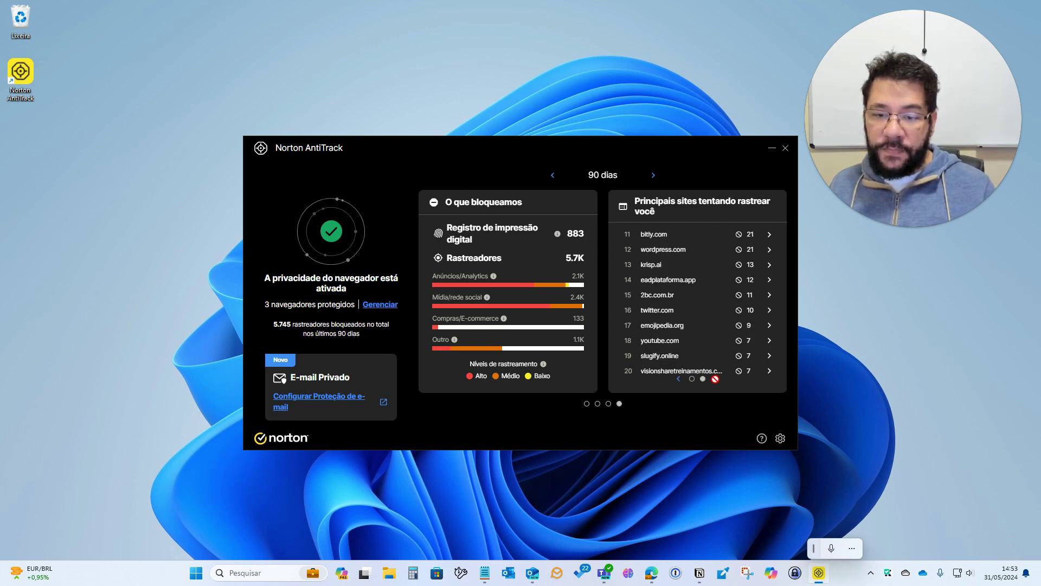
left_click(553, 176)
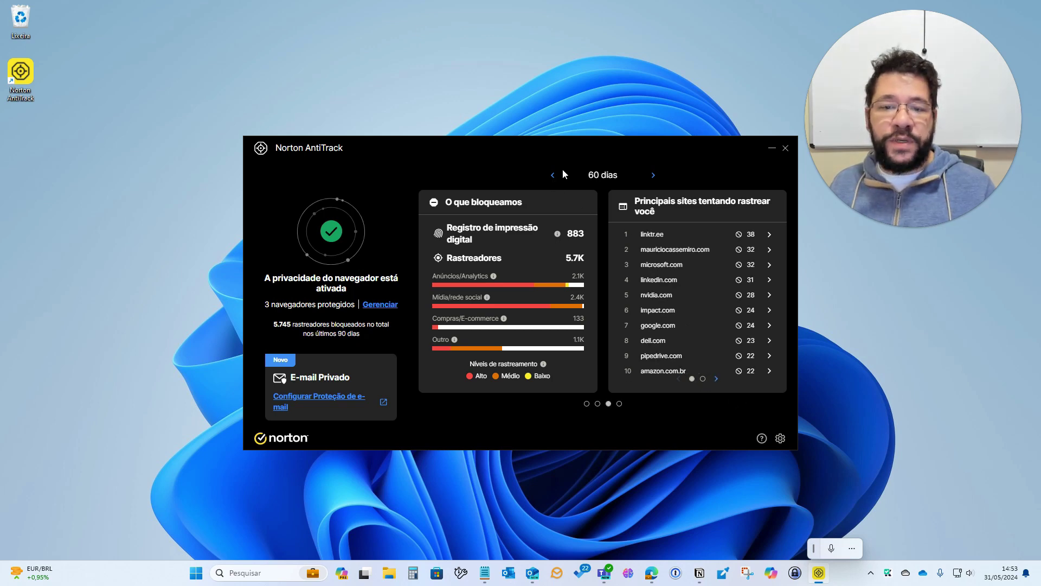
Step: Review the dashboard reports for 30 dias and Hoje and the options in Configurações, and close the AntiTrack window
left_click(553, 175)
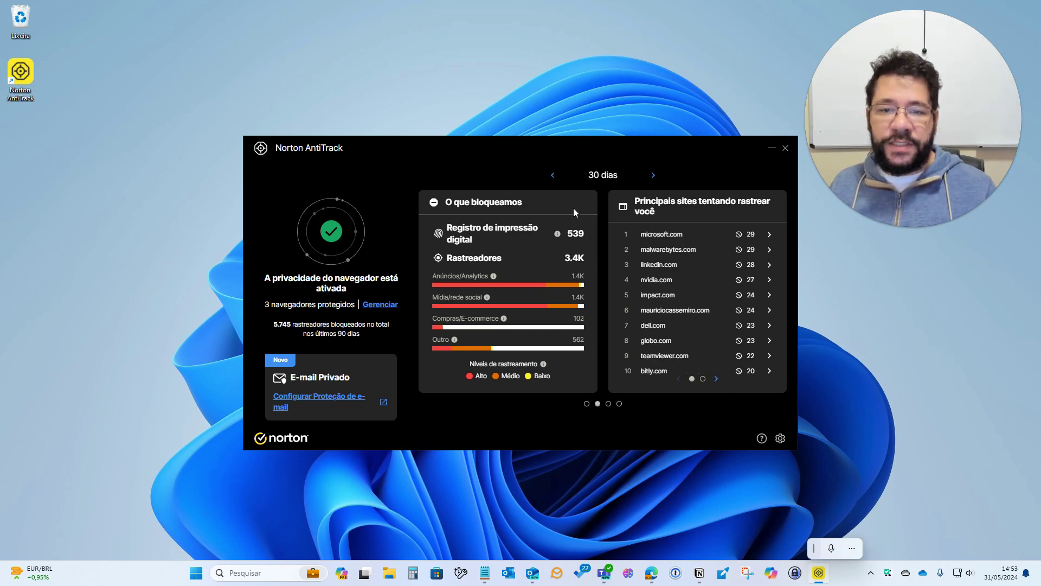
left_click(553, 176)
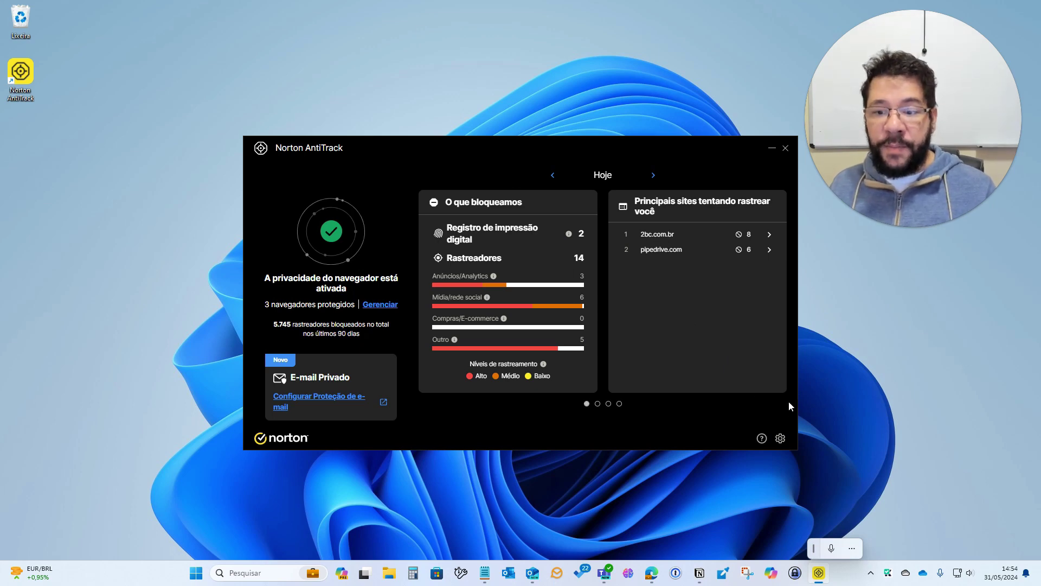
left_click(781, 438)
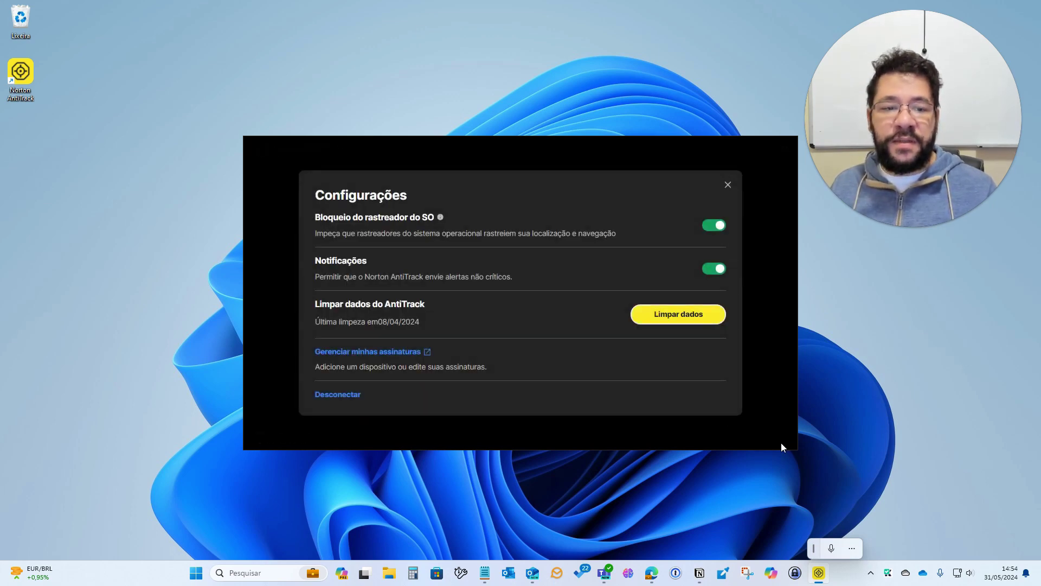
mouse_move(446, 218)
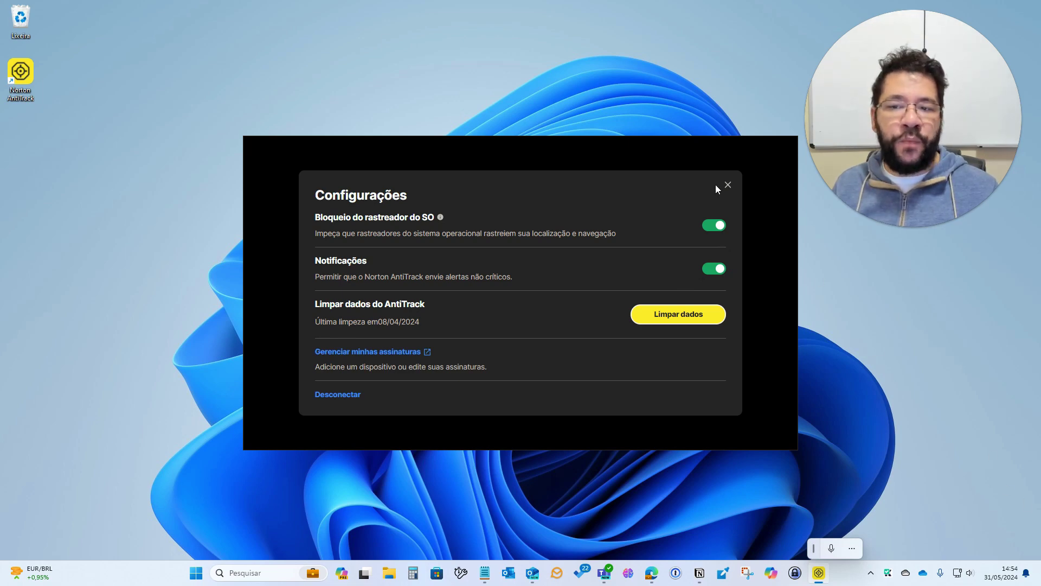
left_click(745, 404)
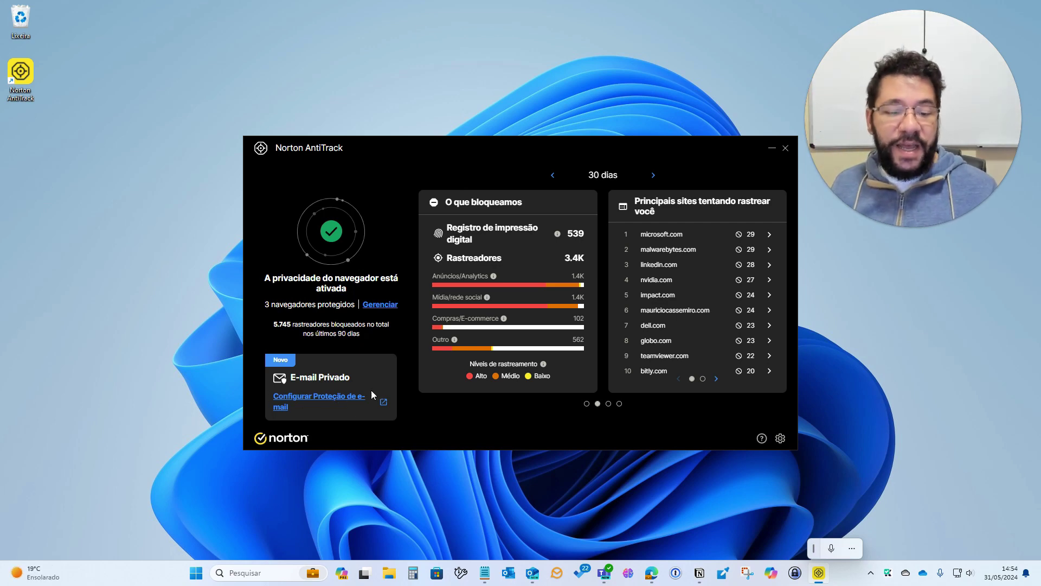
left_click(784, 150)
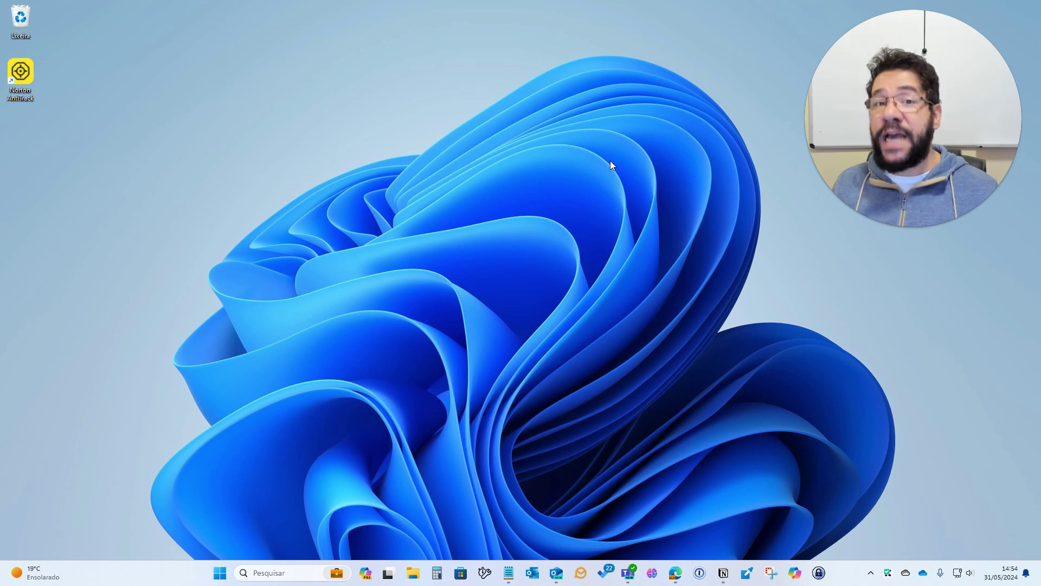
Step: Switch to the Edge window with the Norton pages and load americanas.com.br in a new tab
mouse_move(677, 577)
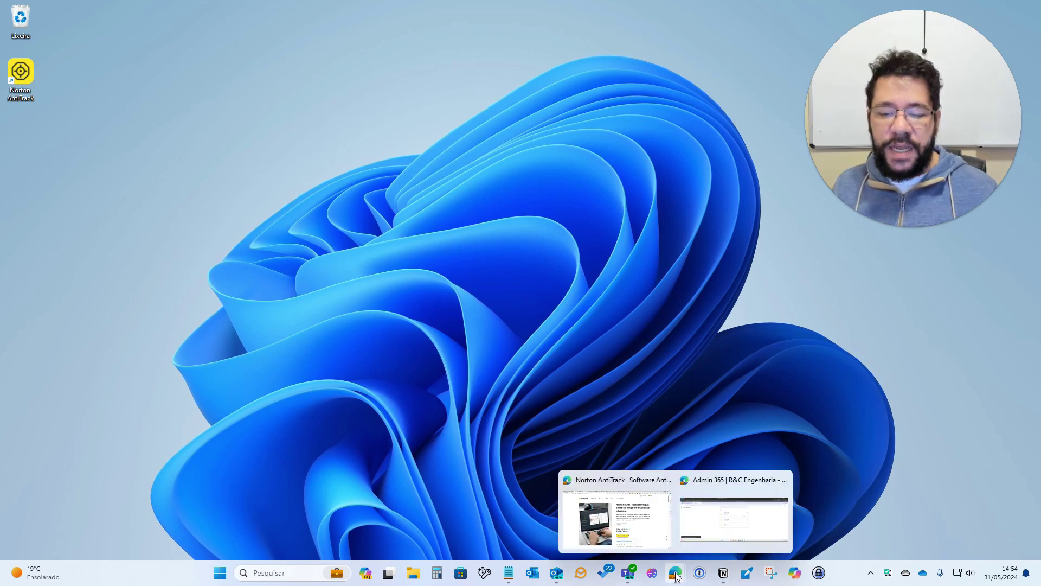
left_click(618, 513)
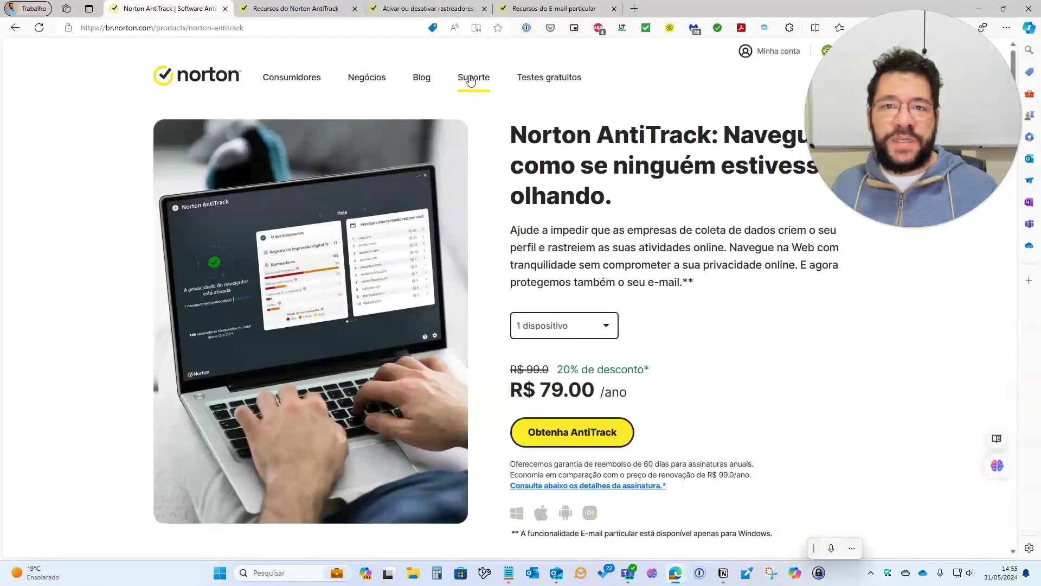
left_click(634, 9)
type("ameri=va")
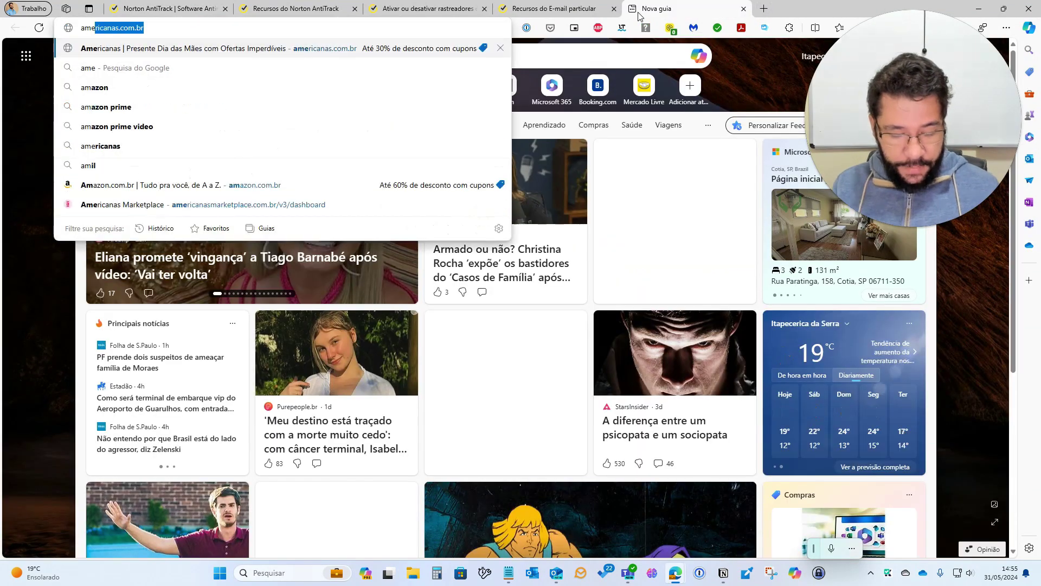
key("BackSpace")
key("BackSpace")
key("BackSpace")
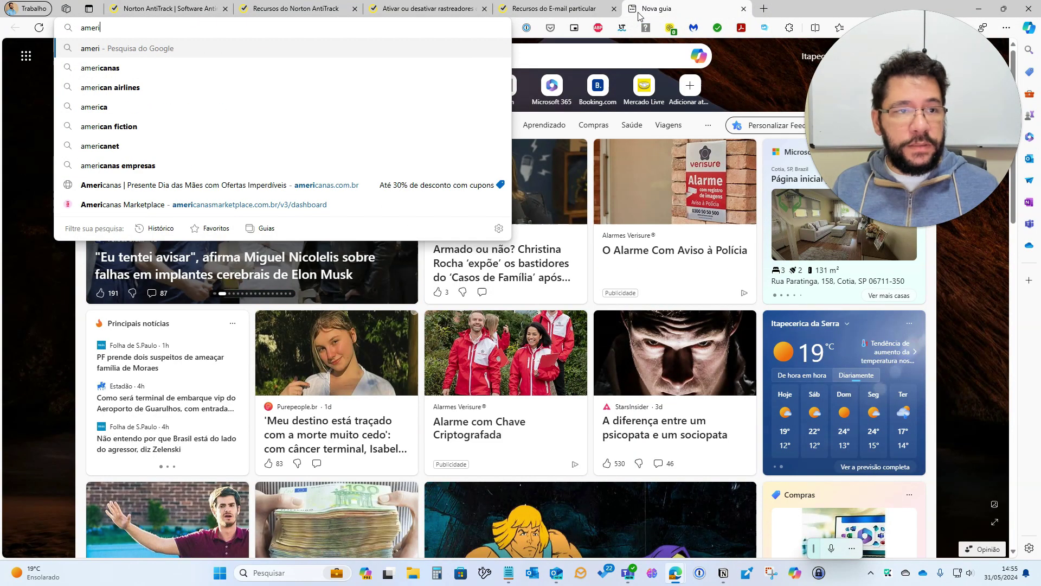
type("canas")
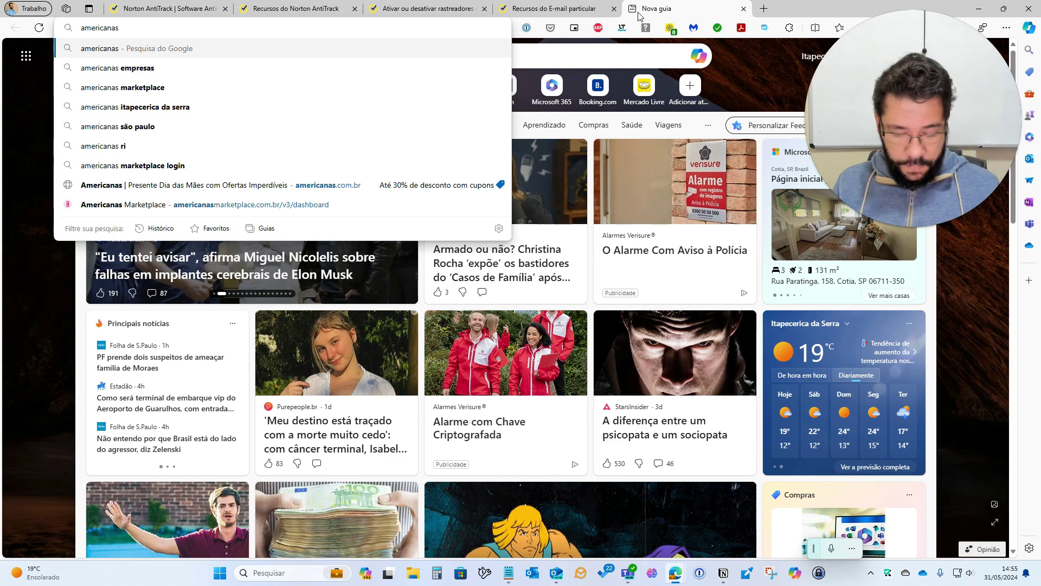
type(".com.br")
key("Return")
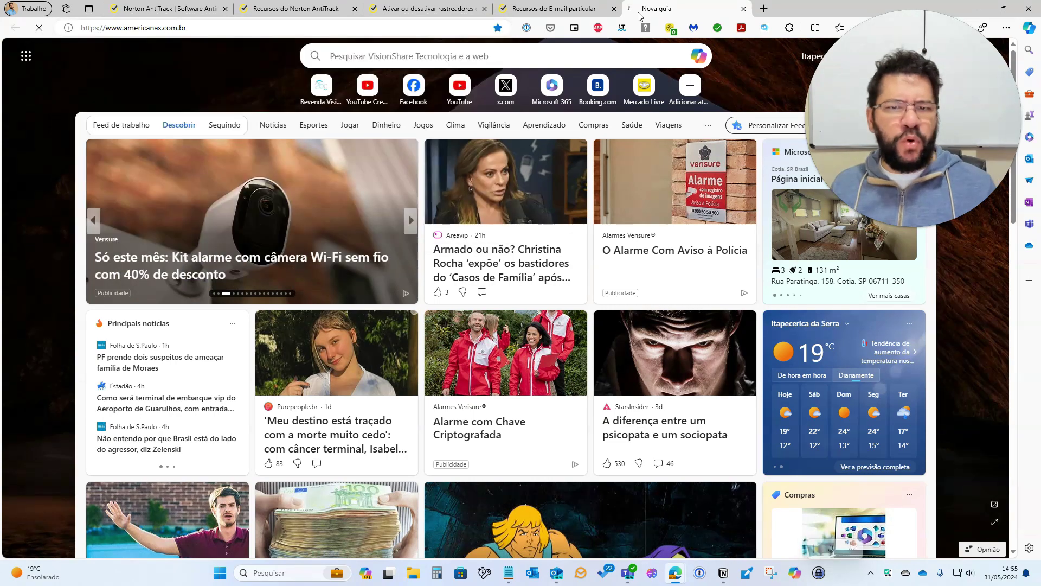
Step: Close the four Norton tabs, keeping only the Americanas page open
left_click(225, 9)
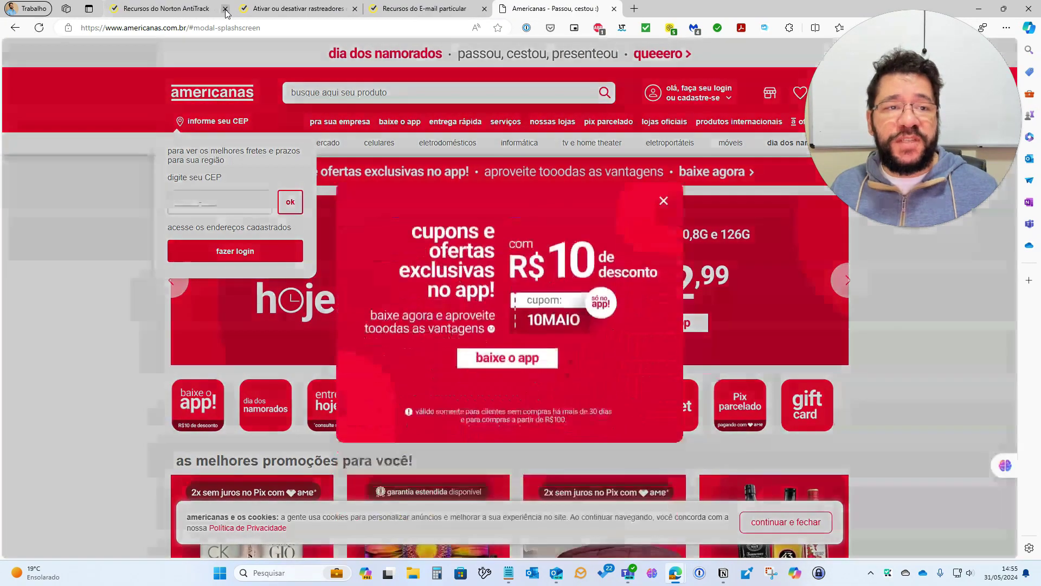
left_click(225, 9)
left_click(225, 9)
left_click(225, 9)
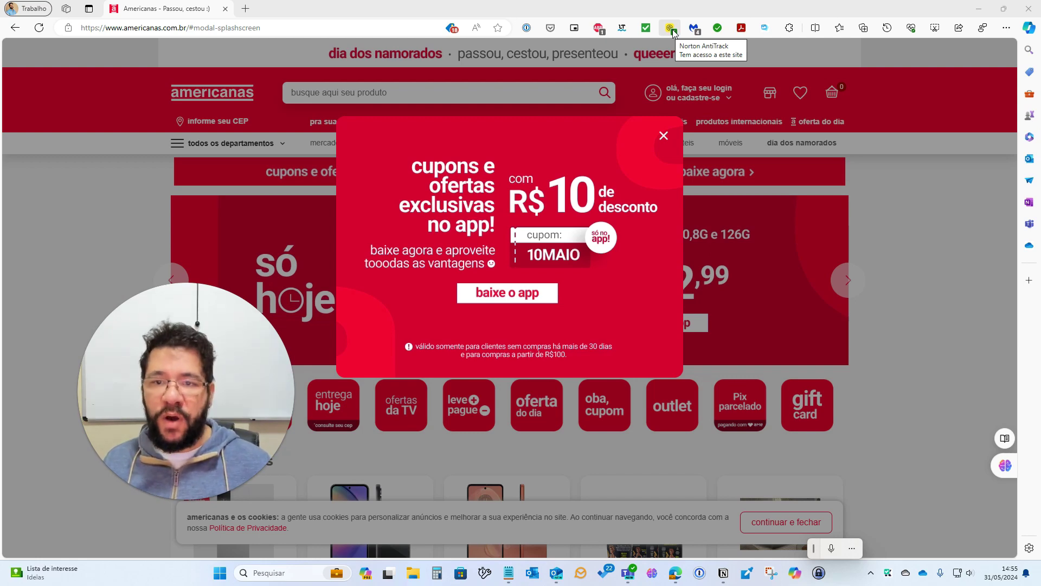
Step: Open the Norton AntiTrack extension on americanas.com.br and examine the trackers it blocks by category and tracking level
left_click(671, 28)
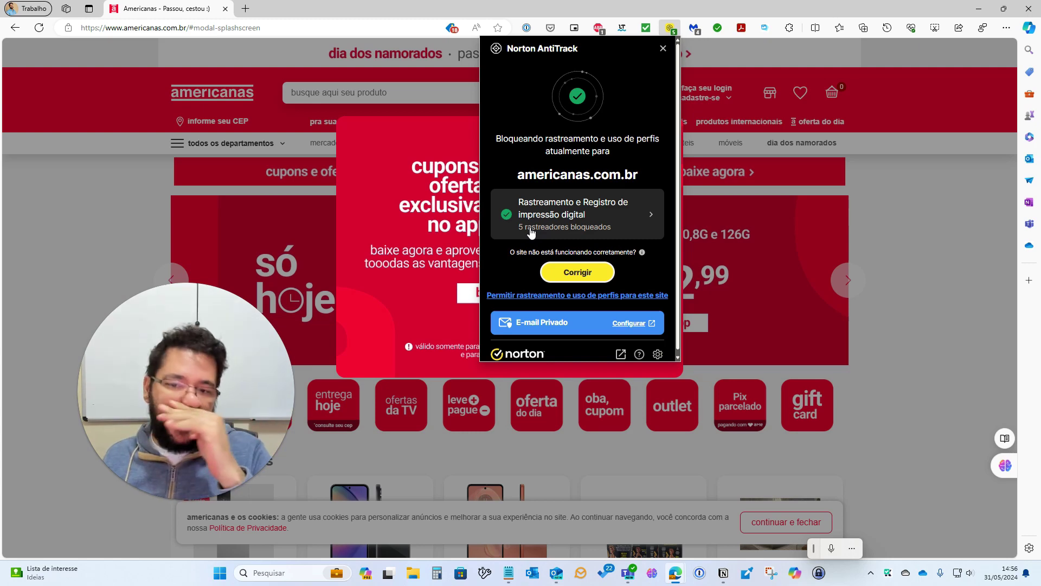
scroll(632, 281, "down", 1)
mouse_move(638, 247)
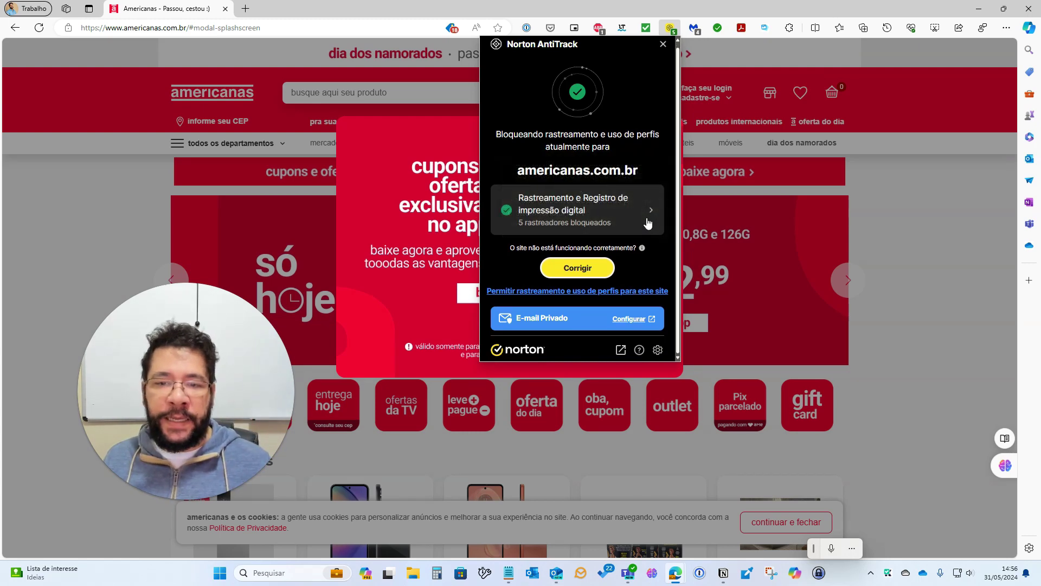
left_click(651, 211)
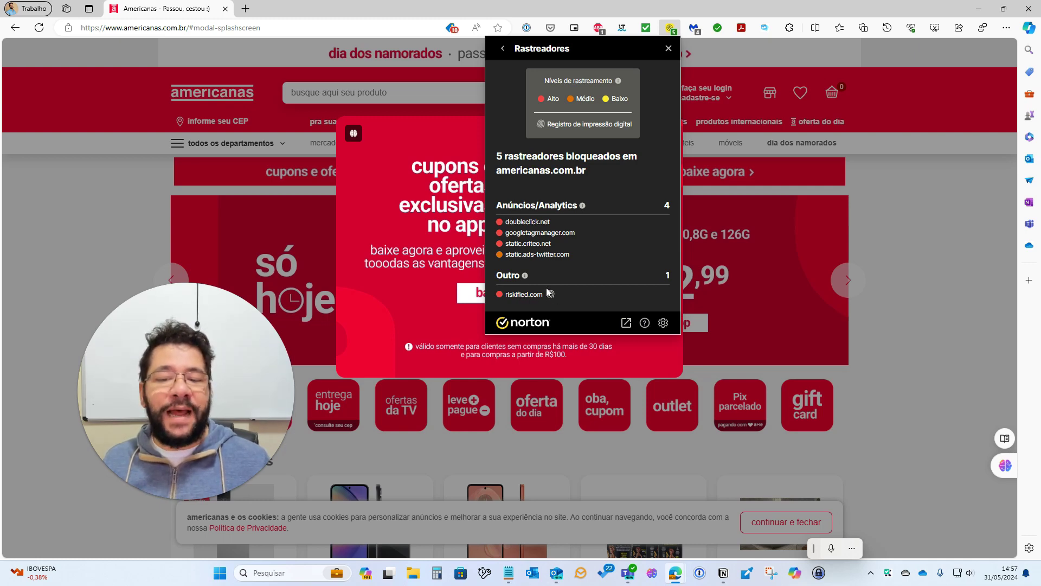
Step: Apply Corrigir to americanas.com.br in the AntiTrack extension, re-examine the site's full blocked-tracker list, and close the extension
left_click(502, 49)
left_click(577, 268)
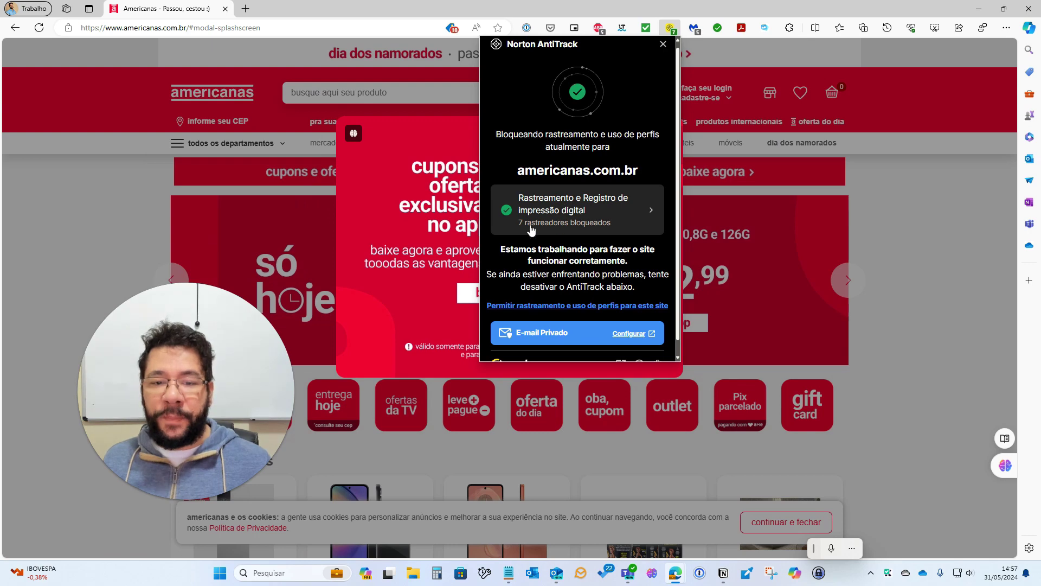
scroll(579, 245, "down", 1)
scroll(579, 245, "up", 1)
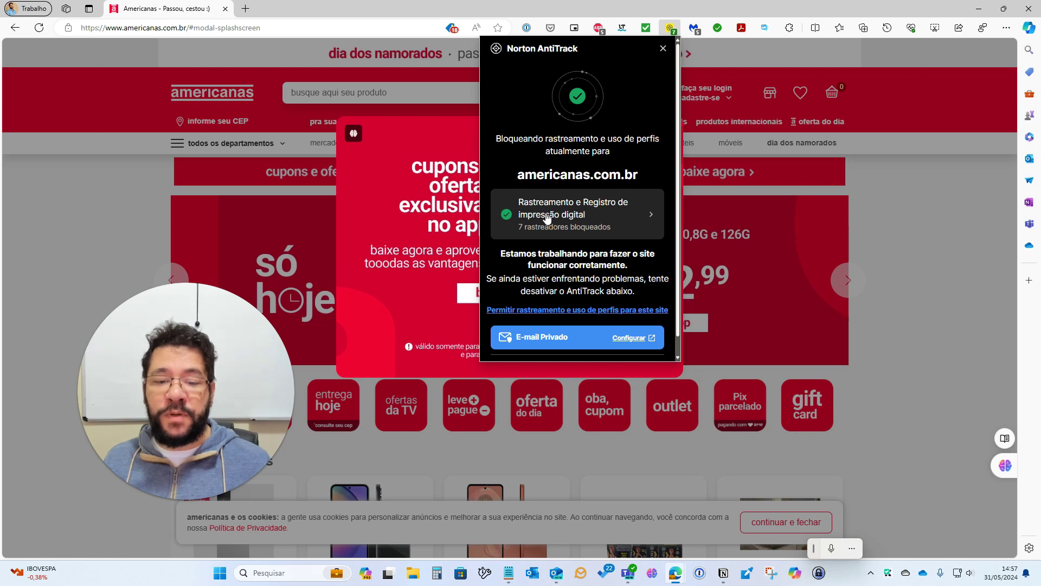
left_click(650, 216)
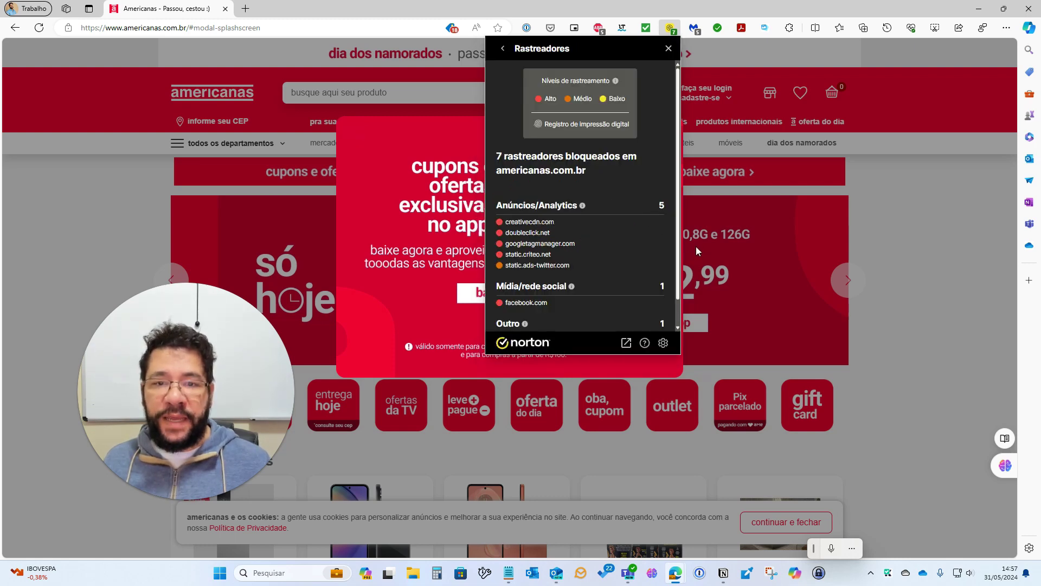
scroll(679, 248, "down", 1)
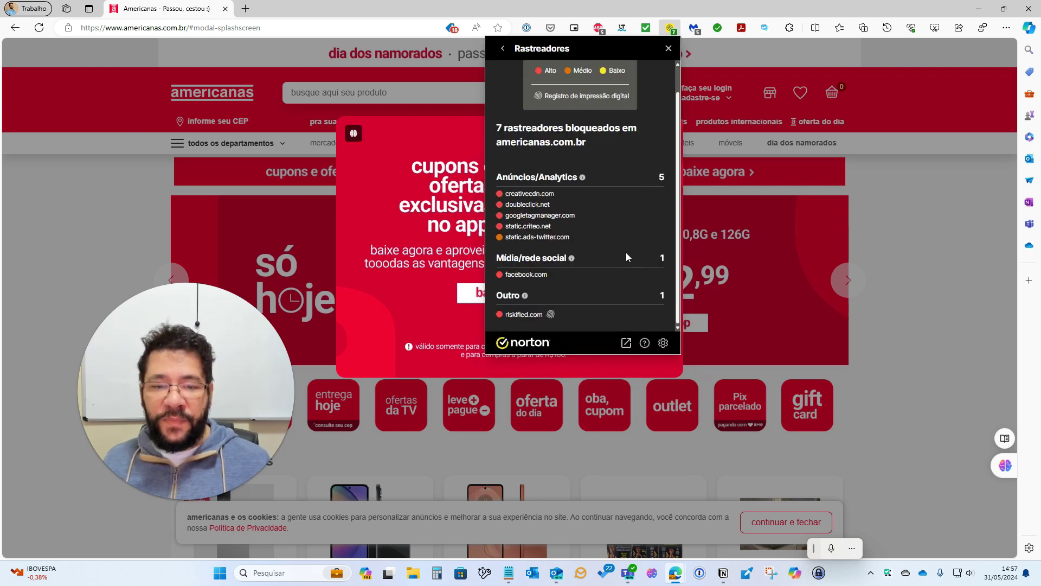
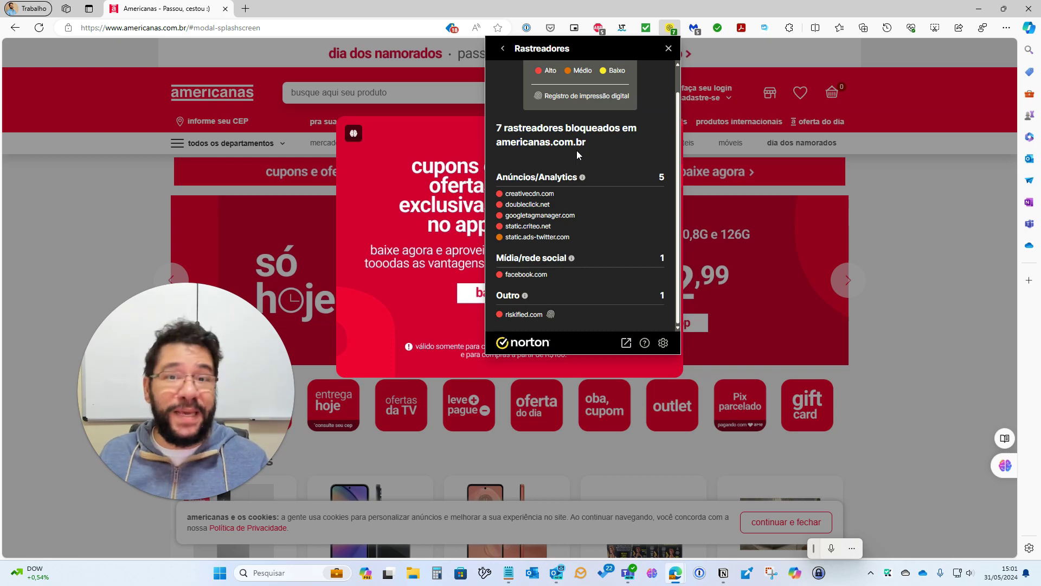
left_click(503, 48)
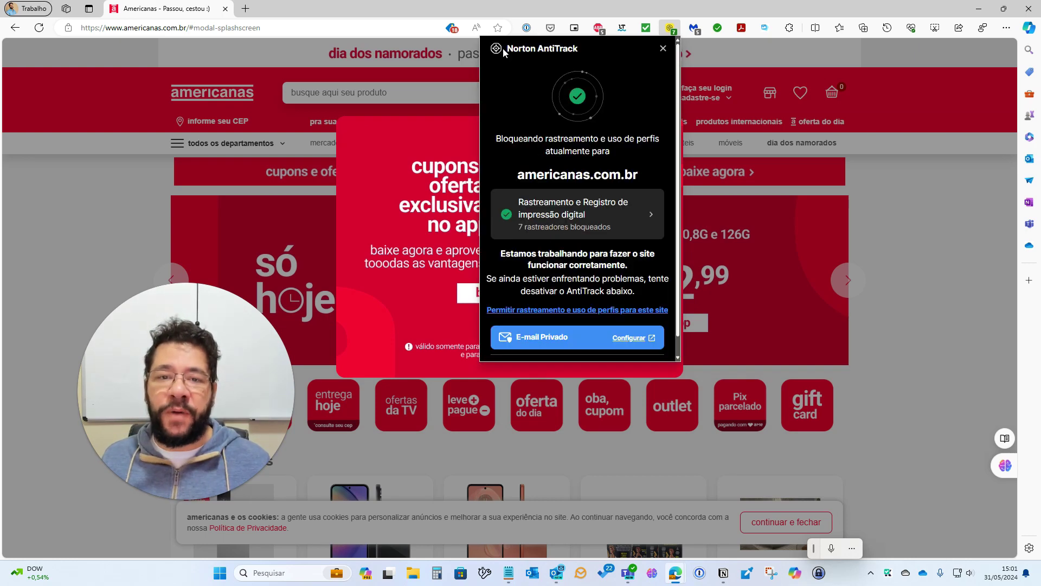
left_click(662, 50)
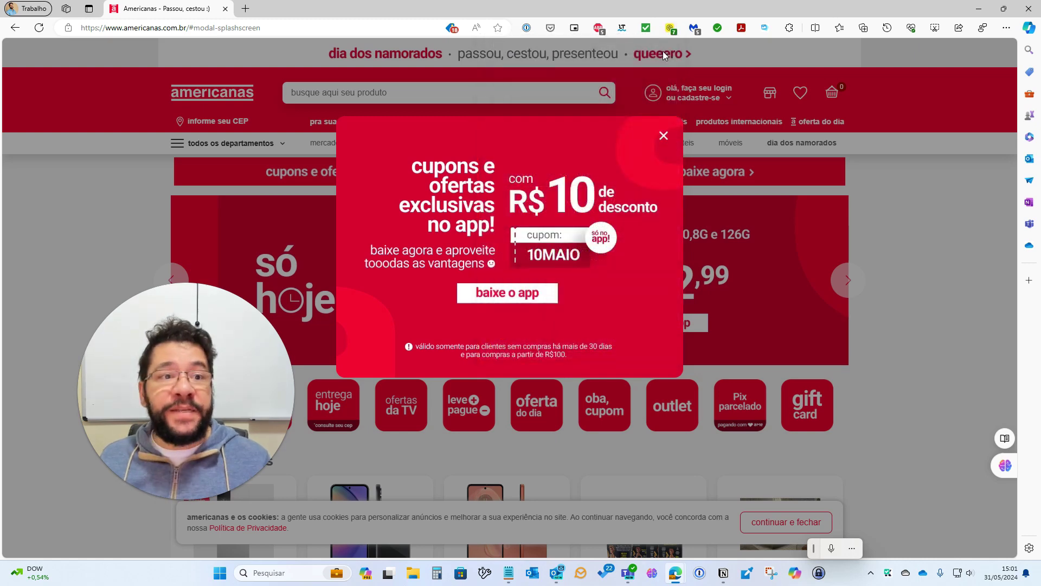
Step: Minimize and restore the Edge window, and load amazon.com.br in place of the Americanas page
left_click(979, 9)
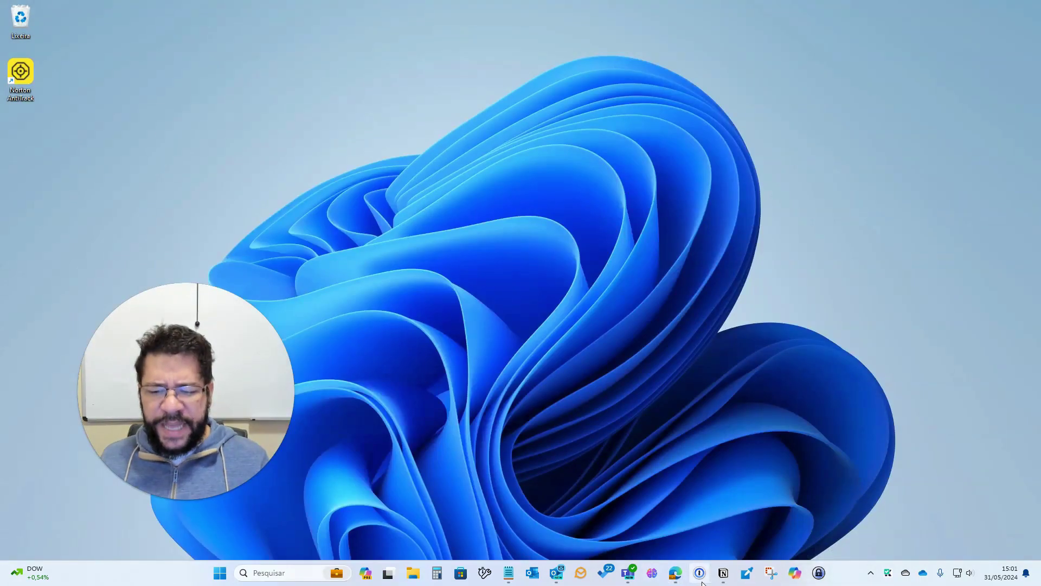
mouse_move(675, 572)
left_click(642, 503)
left_click(339, 28)
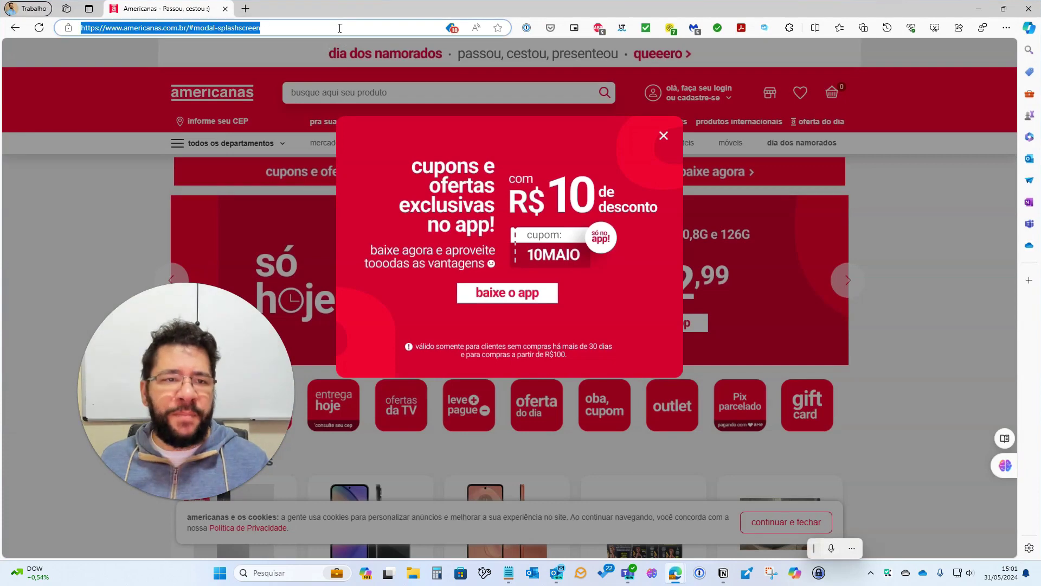
type("amazon")
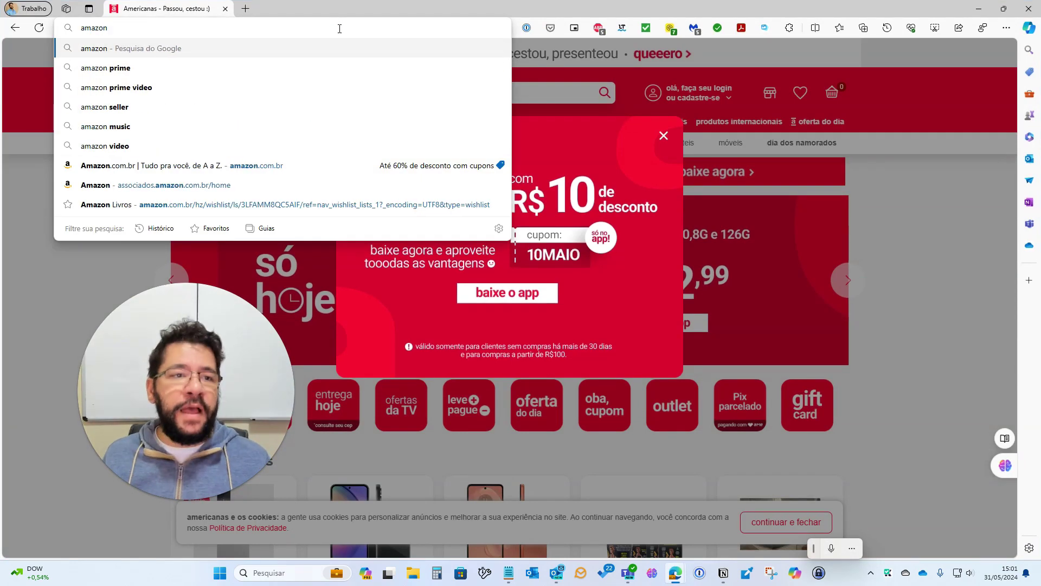
type(".com.br")
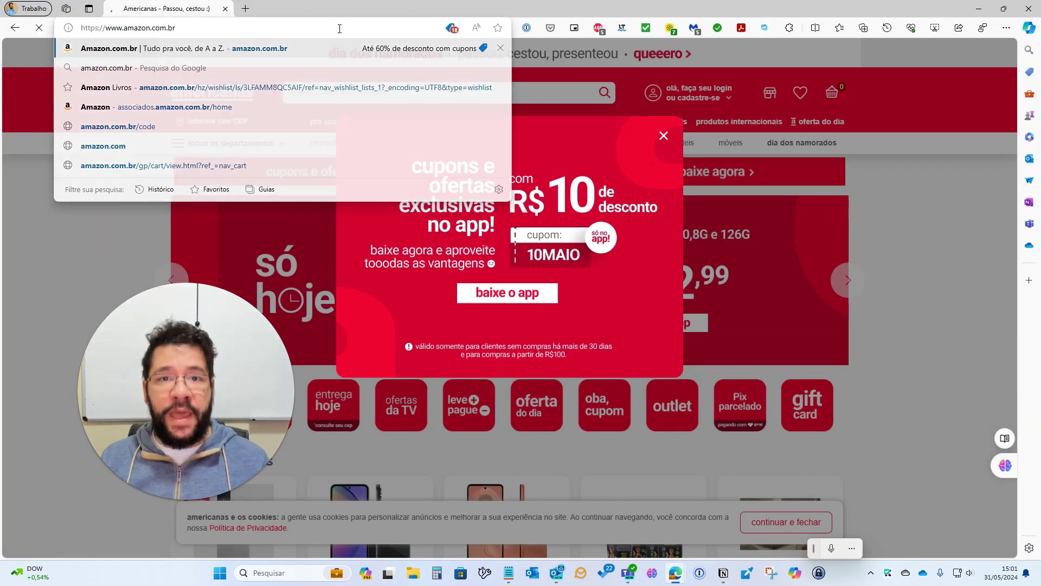
key("Return")
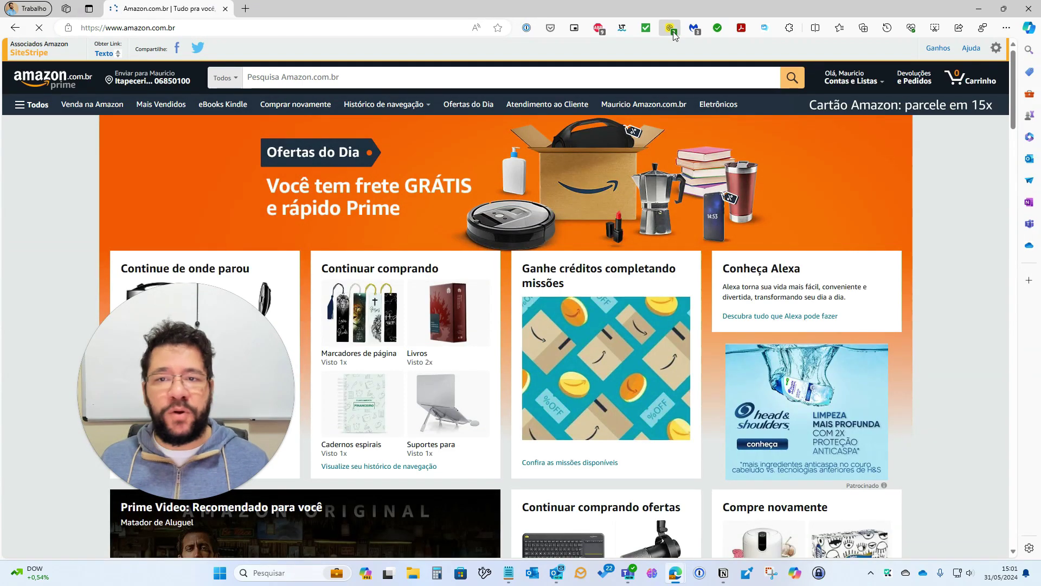
Step: Examine the Anúncios/Analytics and Mídia/rede social trackers that the AntiTrack extension blocks on amazon.com.br, and leave the list
left_click(671, 28)
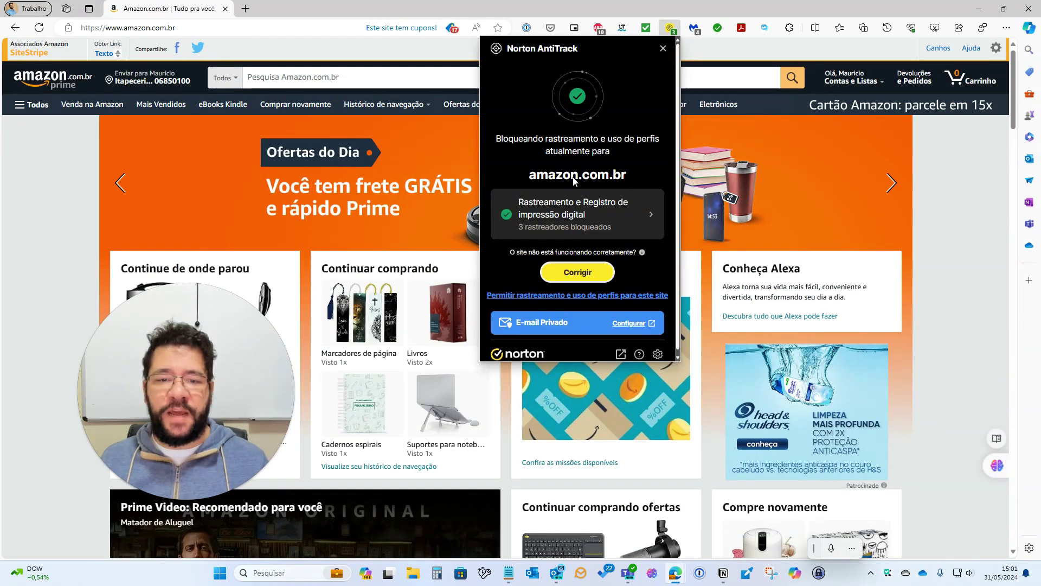
left_click(617, 217)
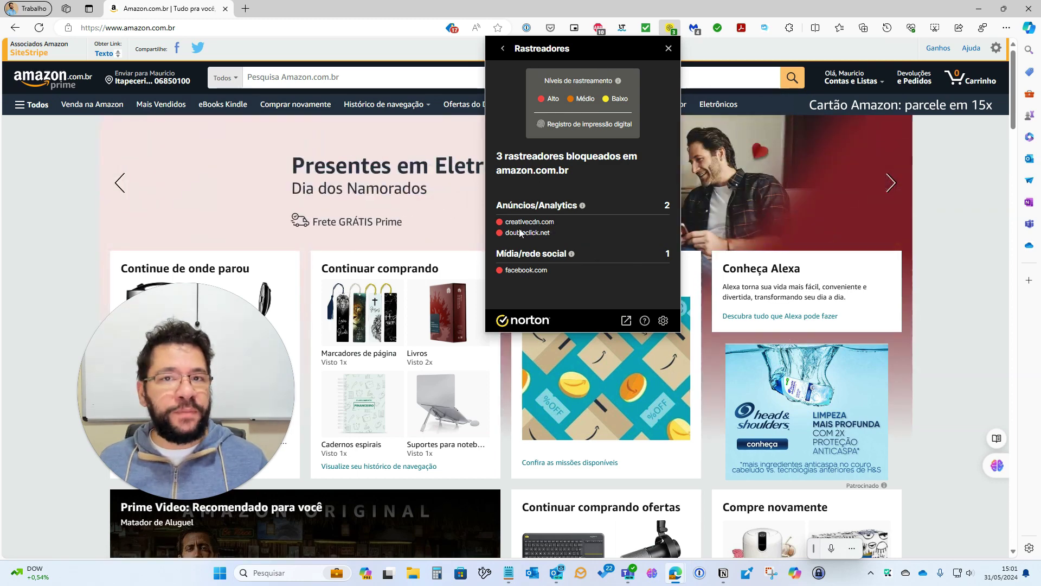
left_click(502, 48)
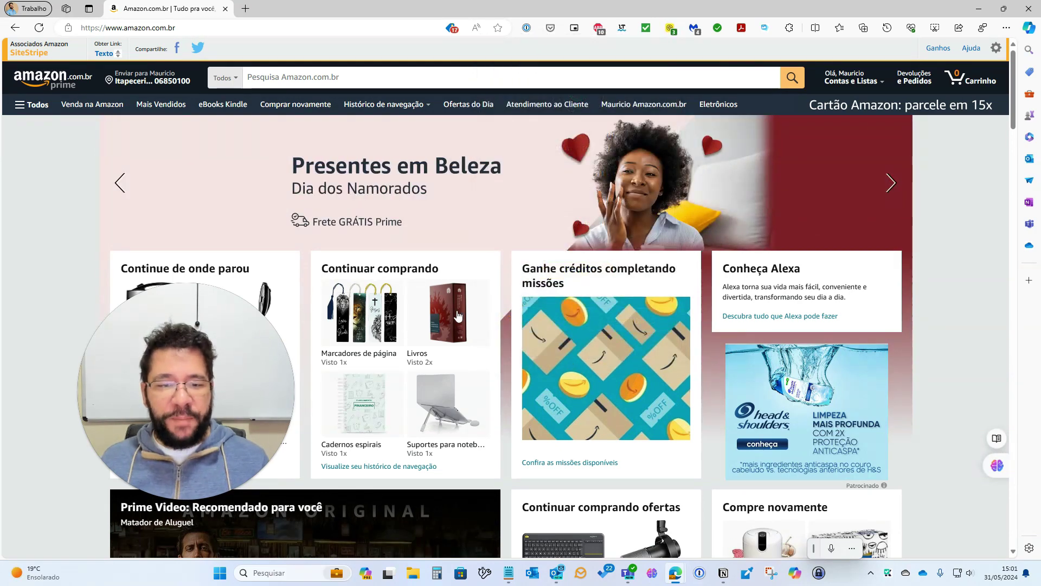
Step: Open the Livros group under Continuar comprando and the product page for "A Bíblia de Estudo da Fé Reformada"
left_click(458, 315)
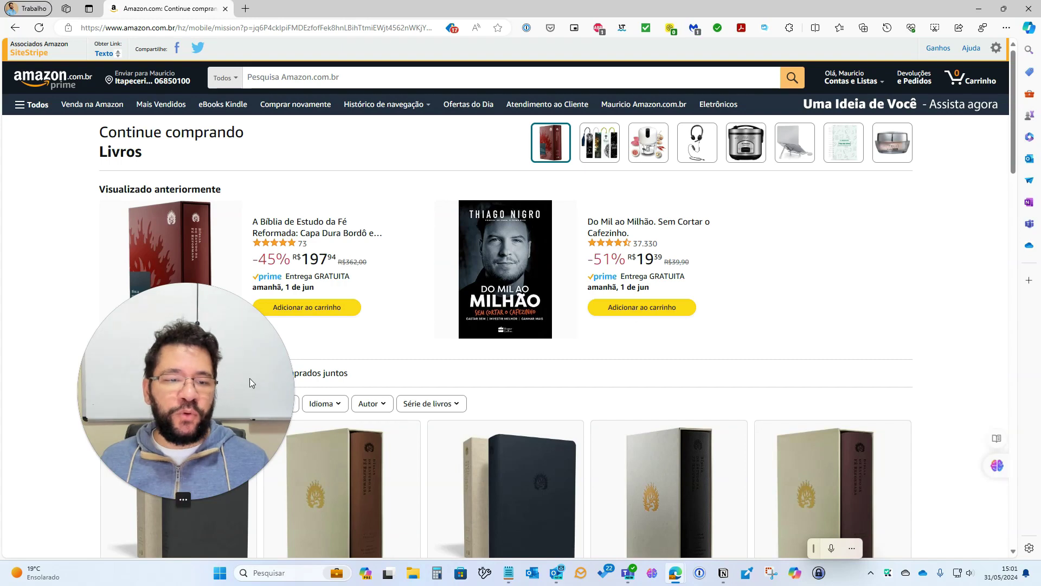
left_click_drag(250, 383, 916, 157)
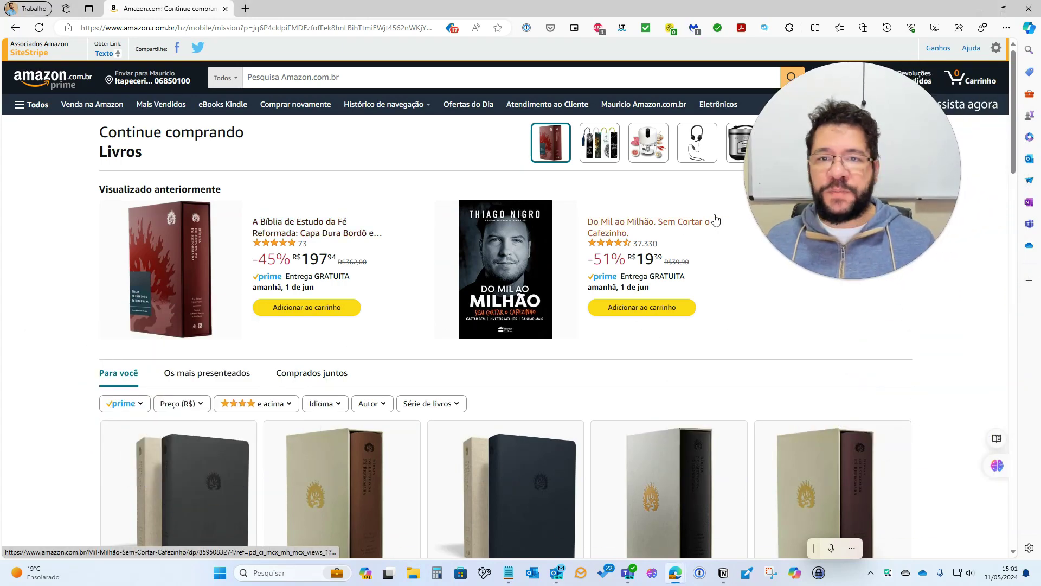
left_click(333, 239)
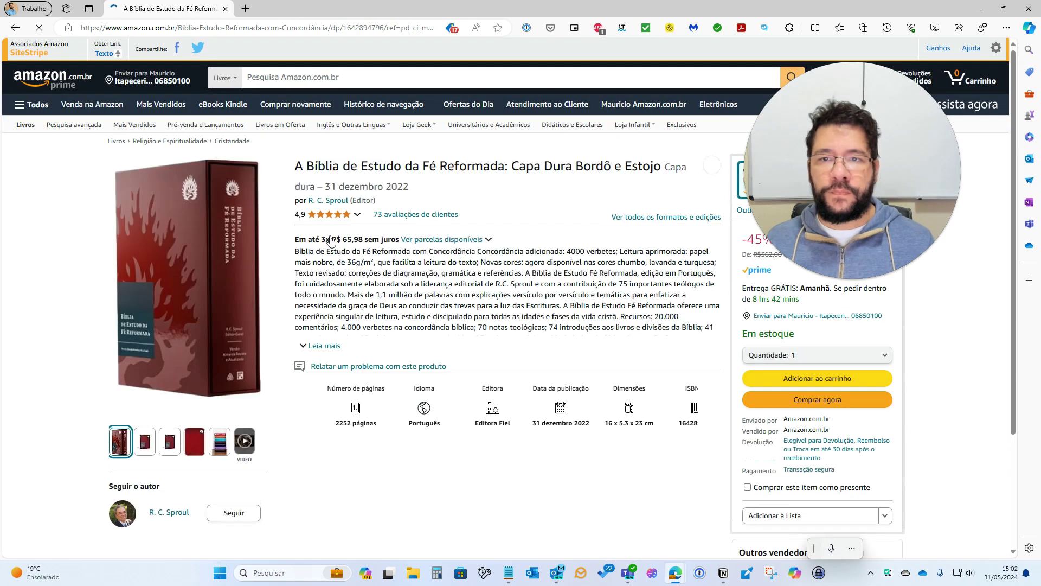
Step: Check the AntiTrack extension's tracker report for the Bible product page on amazon.com.br, and close the report
left_click_drag(852, 141, 239, 320)
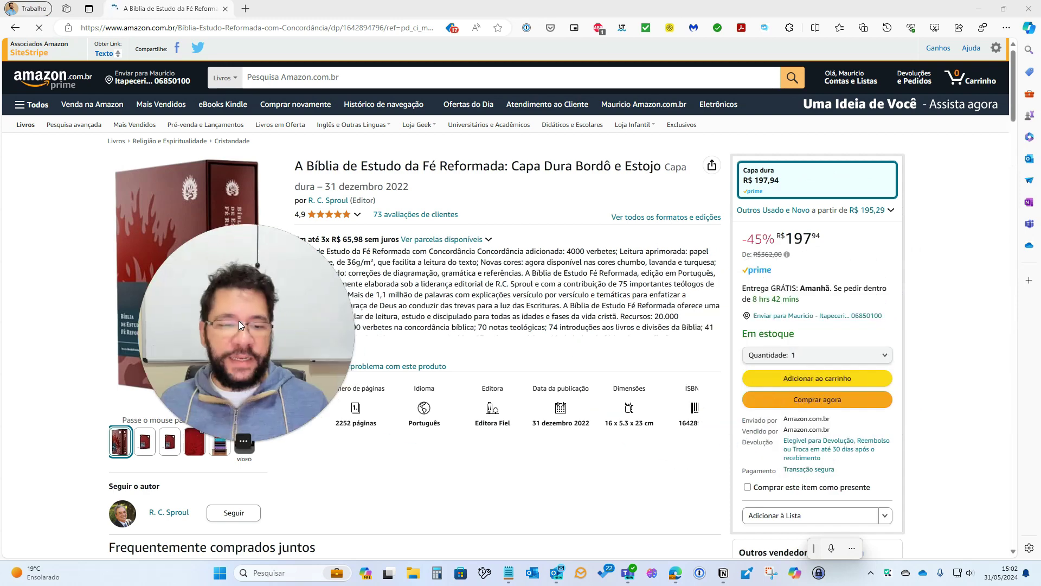
left_click(668, 28)
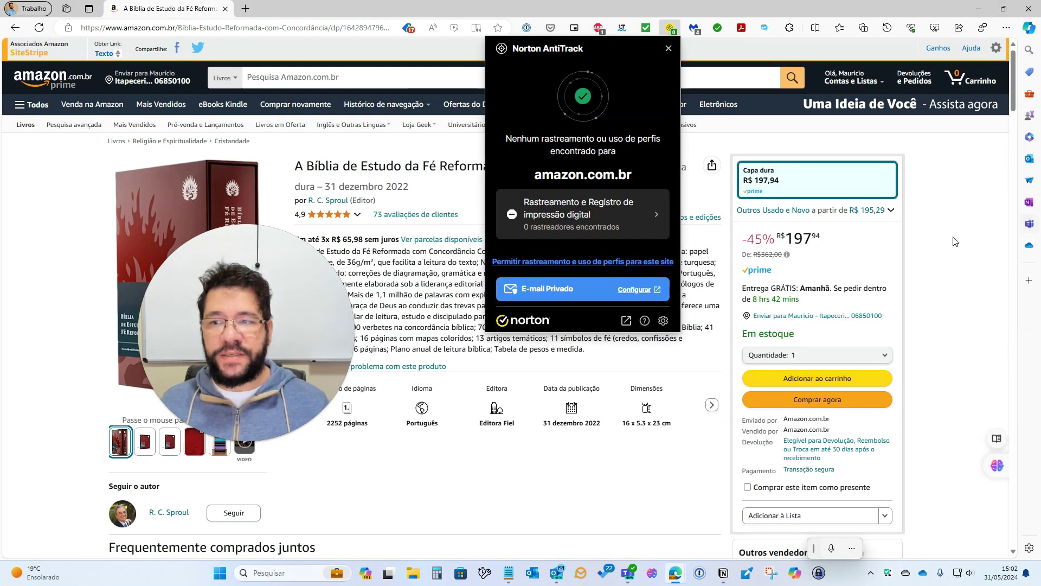
left_click(503, 178)
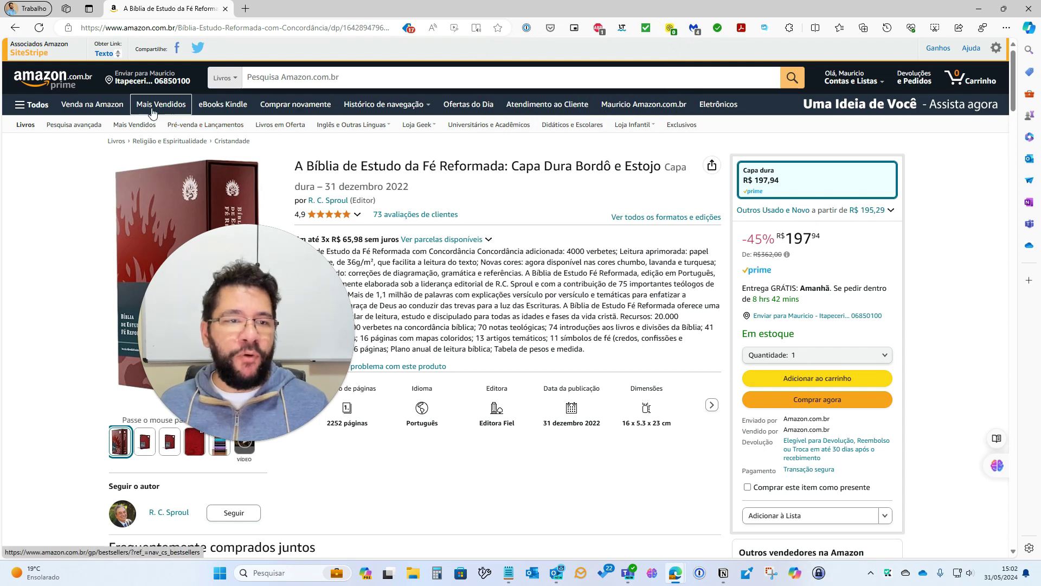
Step: Open Amazon's eBooks Kindle page, check its tracker report in the AntiTrack extension, and close the report
left_click(233, 110)
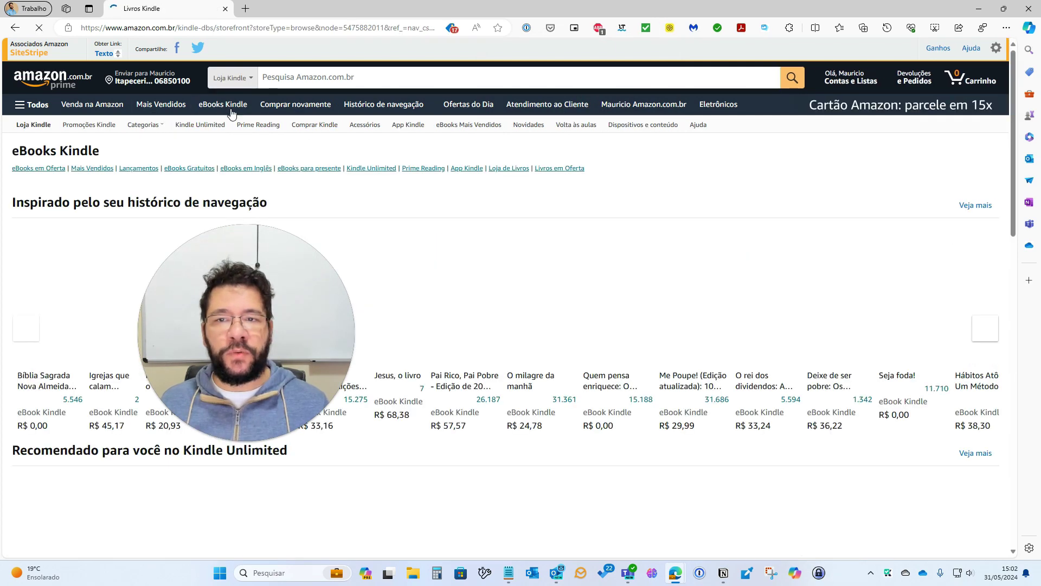
left_click(670, 28)
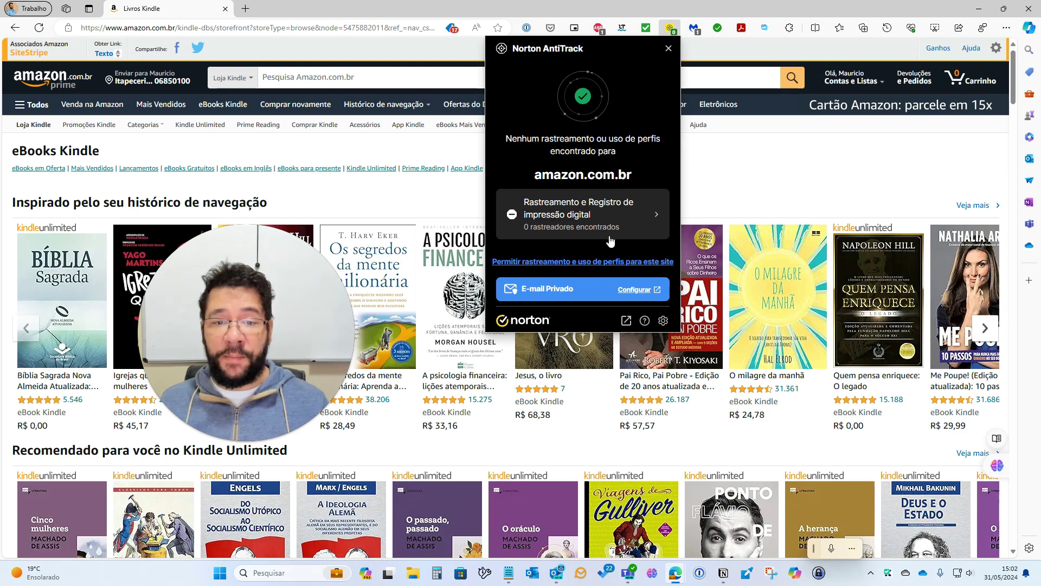
left_click(804, 157)
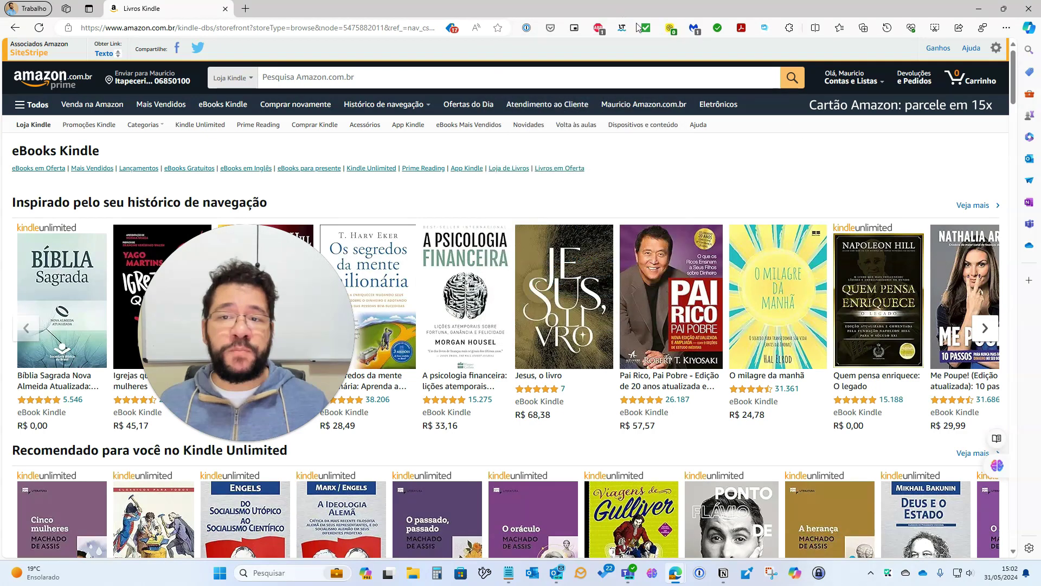